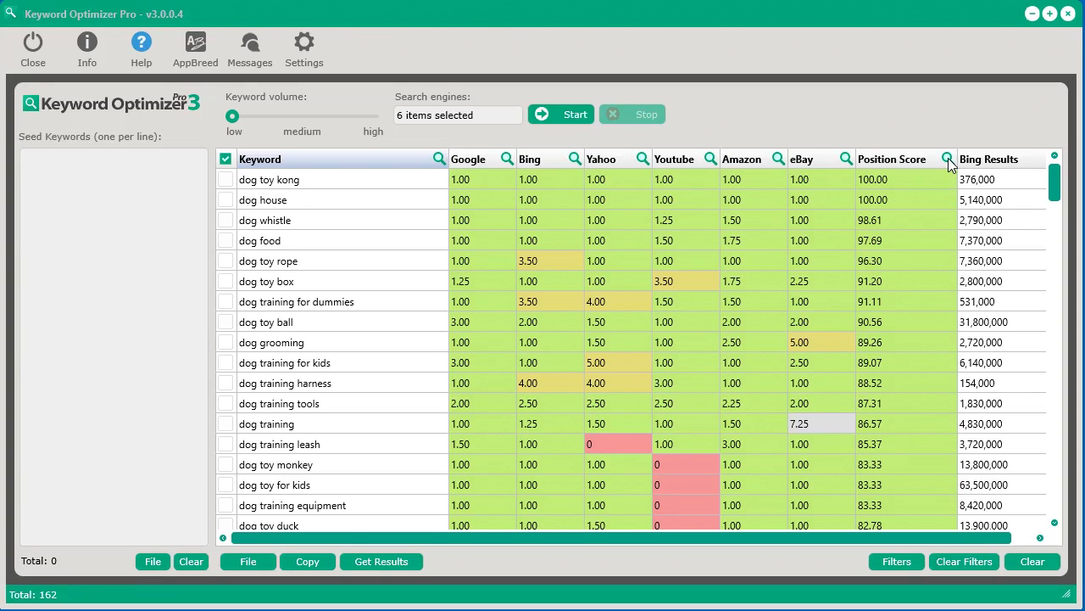
Try several preset filters on the Position Score column, including greater than 90 and greater than 75, ending on greater than 50
{"action": "left_click", "coordinate": [948, 159]}
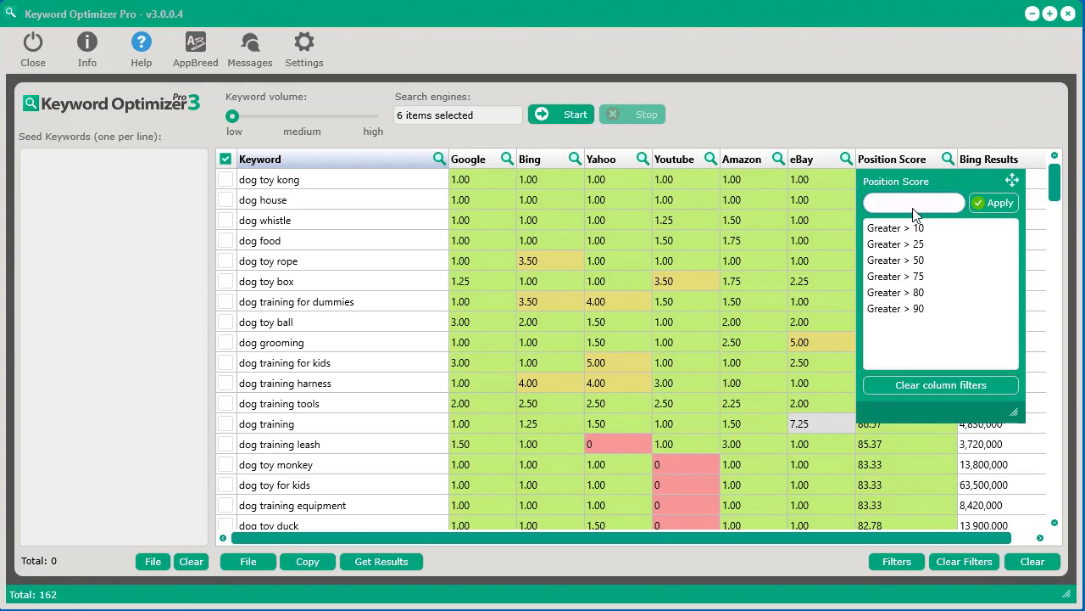
{"action": "left_click", "coordinate": [896, 122]}
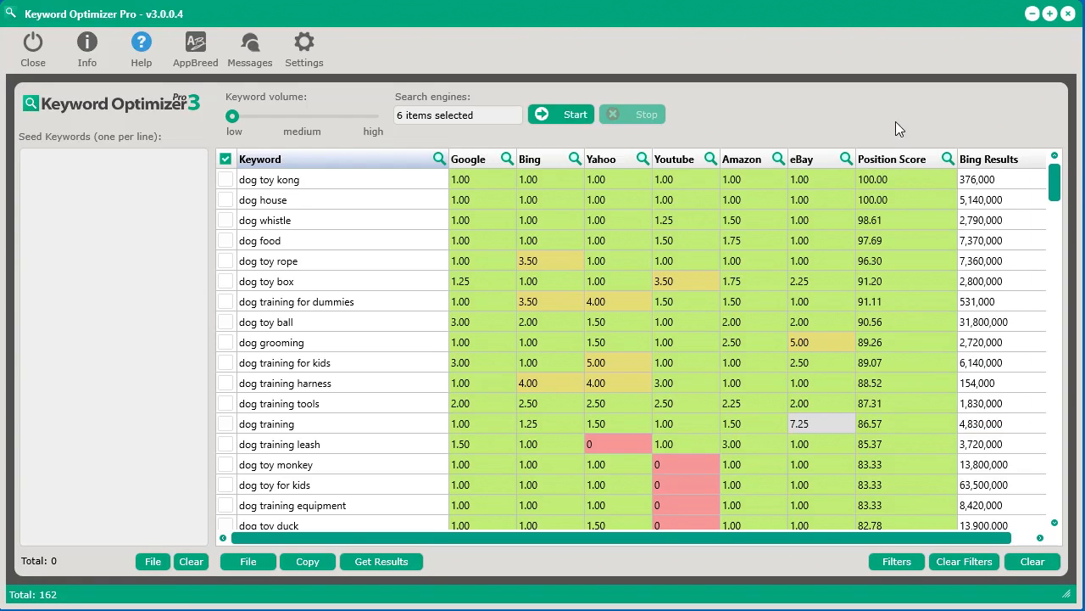
{"action": "left_click", "coordinate": [948, 159]}
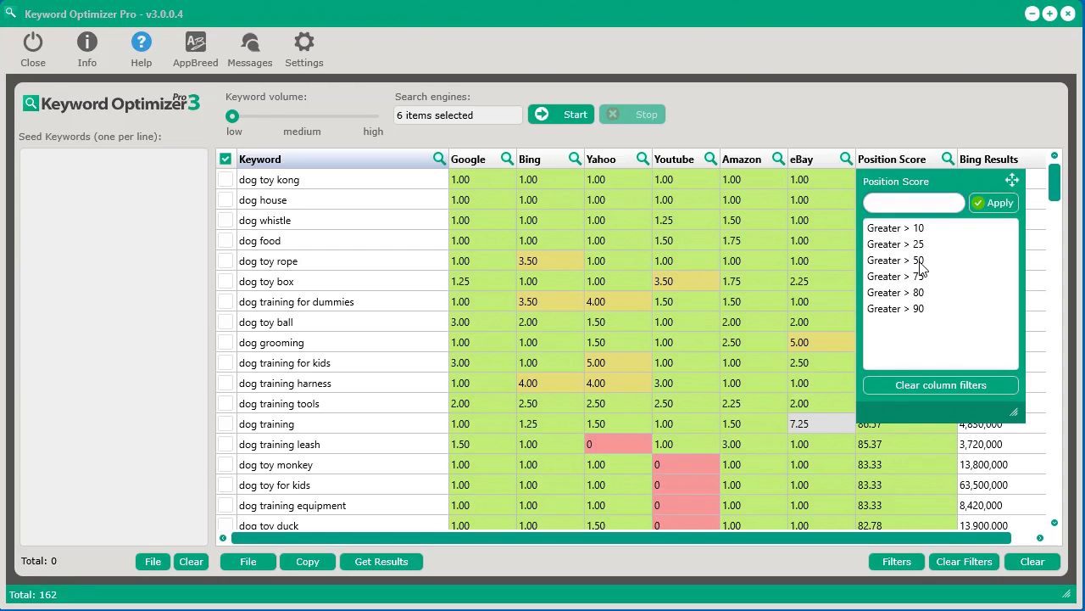
{"action": "left_click", "coordinate": [921, 261]}
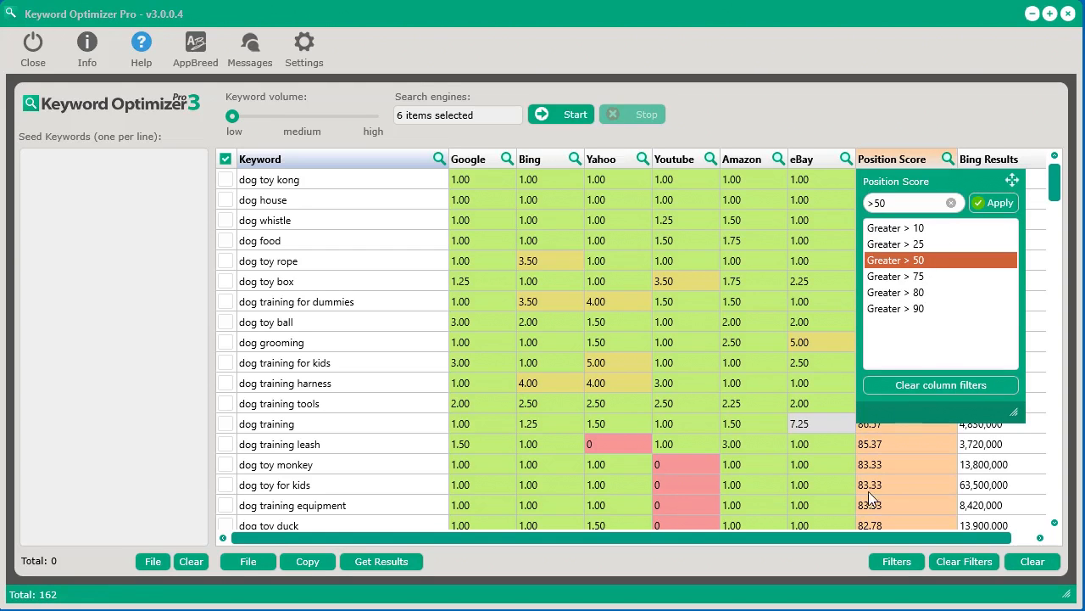
{"action": "left_click", "coordinate": [926, 293]}
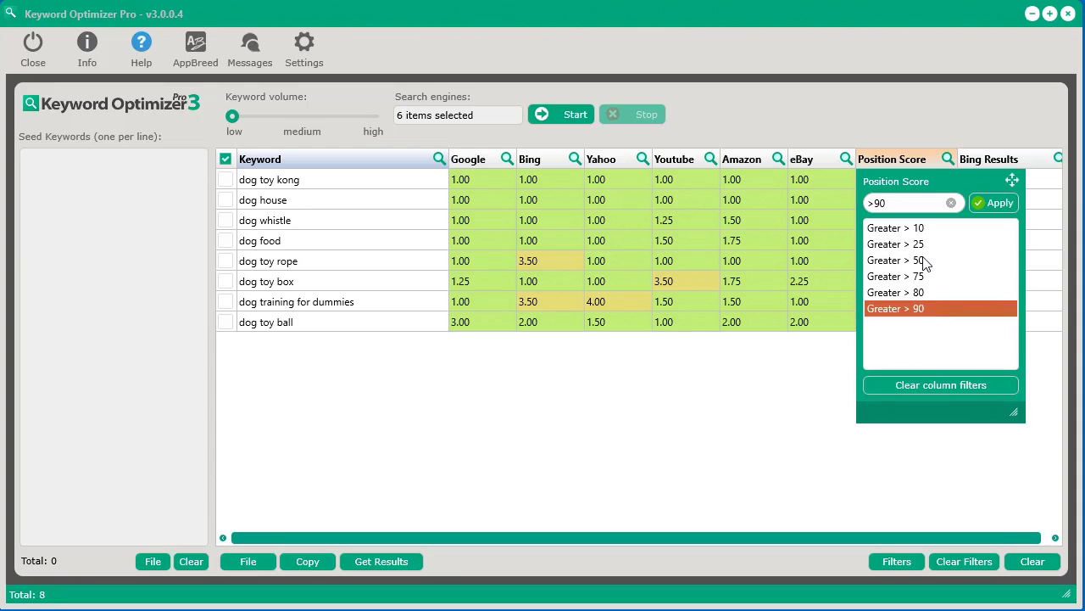
{"action": "left_click", "coordinate": [923, 259]}
{"action": "left_click", "coordinate": [922, 231]}
{"action": "left_click", "coordinate": [923, 248]}
{"action": "left_click", "coordinate": [924, 273]}
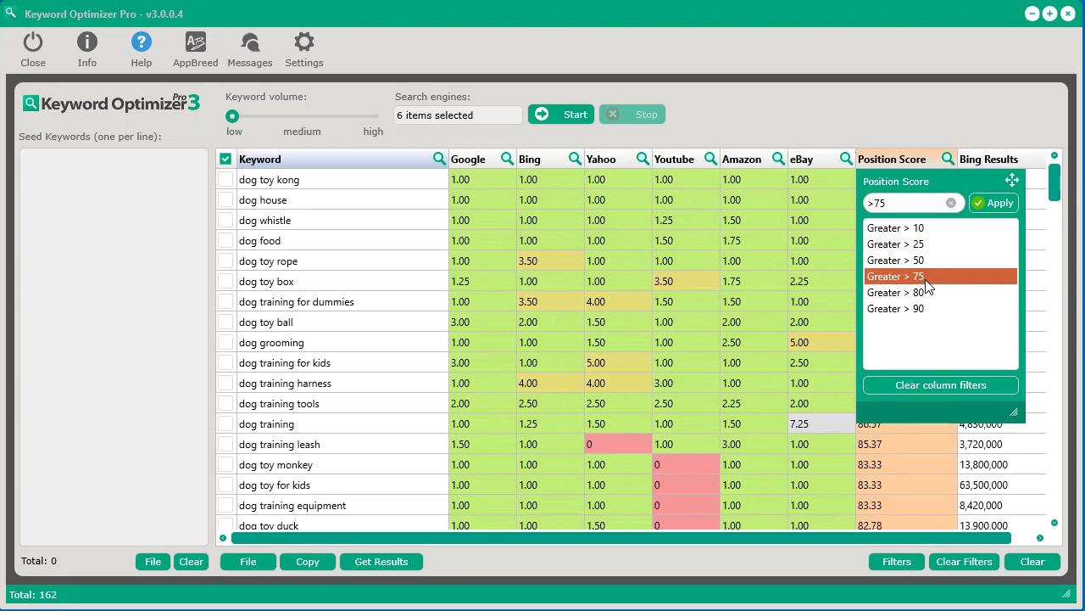
{"action": "left_click", "coordinate": [927, 261]}
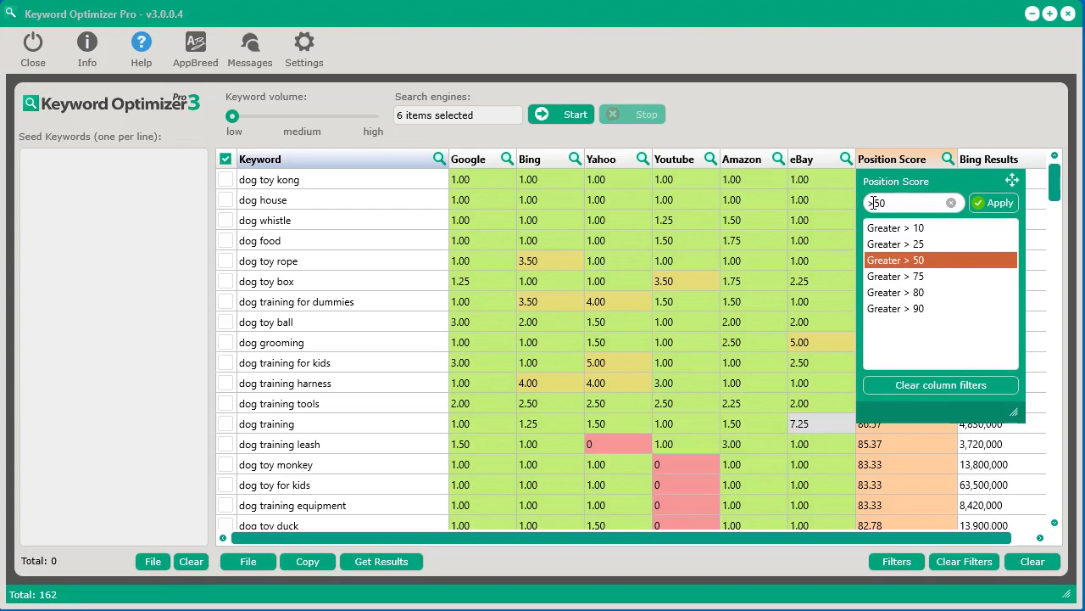
Change the Position Score filter's comparison so it keeps only values less than 50, and apply it
{"action": "key", "text": "BackSpace"}
{"action": "type", "text": "<"}
{"action": "left_click", "coordinate": [992, 205]}
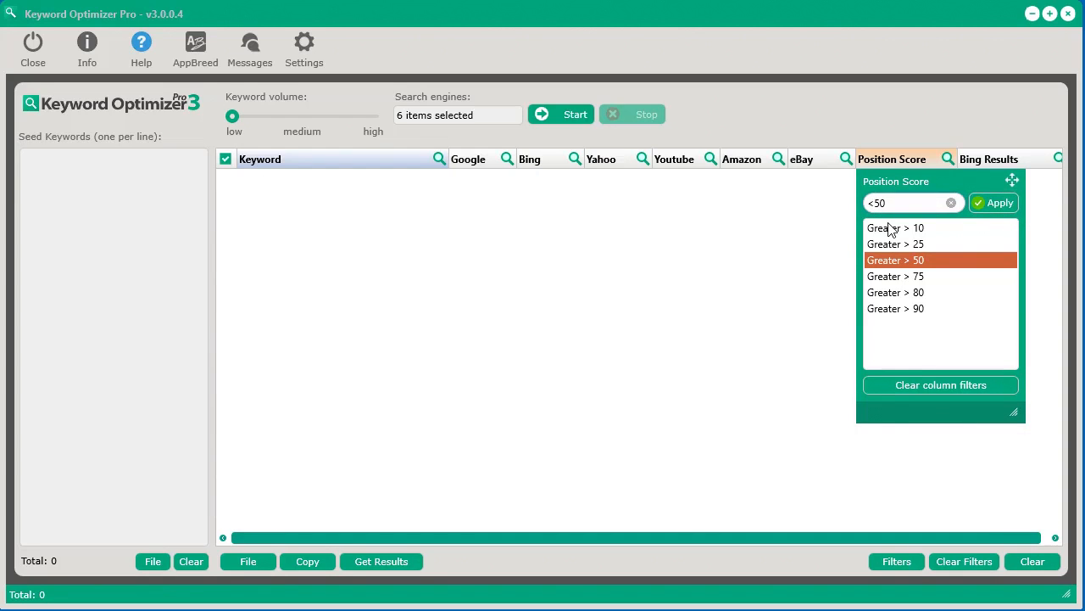
{"action": "left_click", "coordinate": [977, 203]}
Clear the Position Score column's filters and apply a custom filter for values less than 75
{"action": "left_click", "coordinate": [926, 276]}
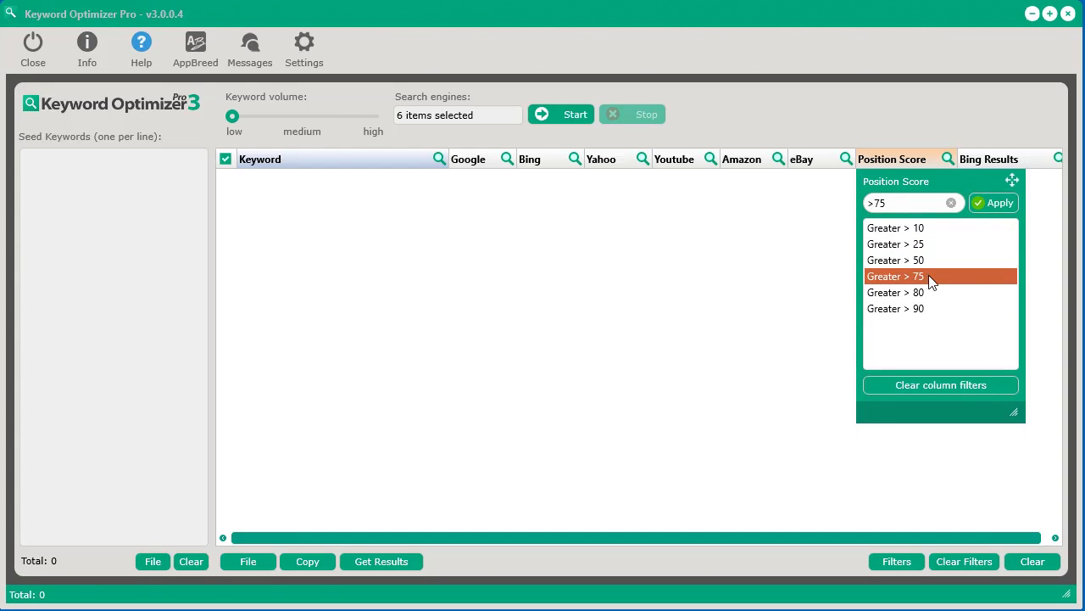
{"action": "left_click", "coordinate": [956, 386]}
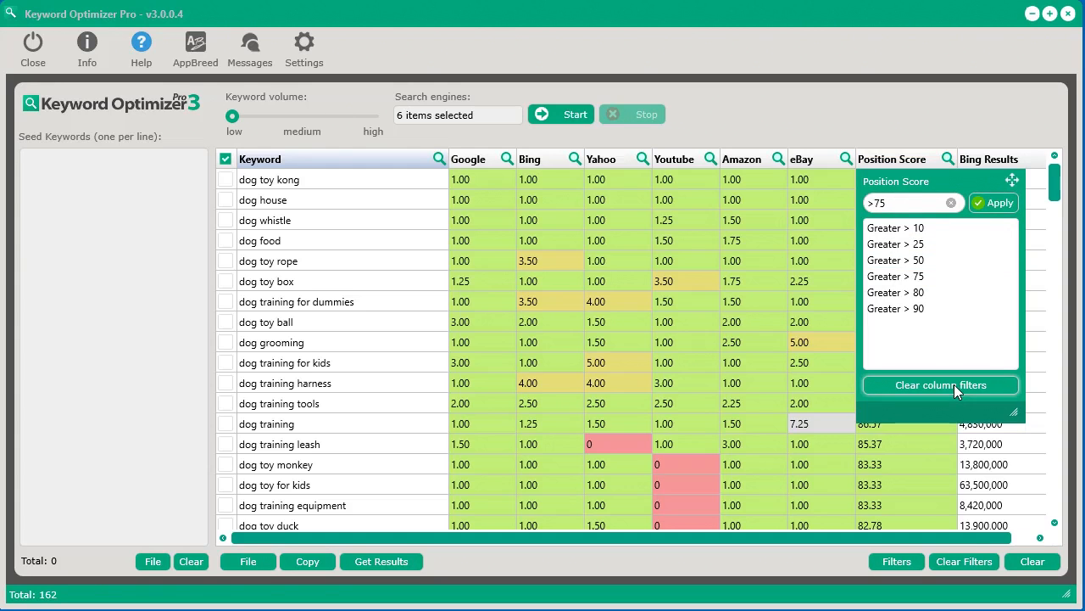
{"action": "left_click", "coordinate": [870, 203]}
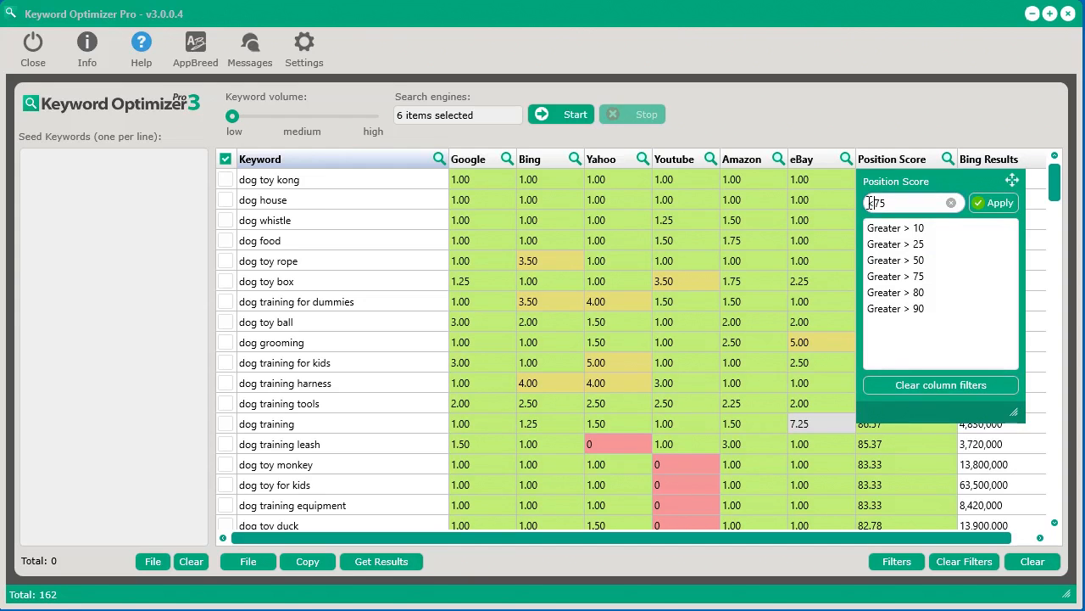
{"action": "key", "text": "Delete"}
{"action": "type", "text": "<"}
{"action": "left_click", "coordinate": [985, 204]}
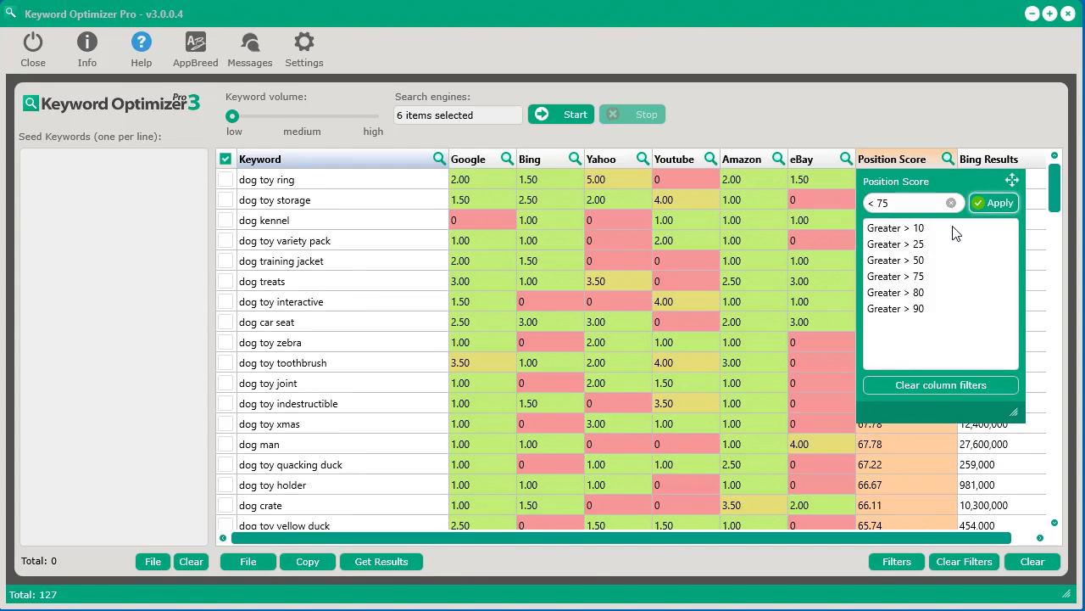
Add the preset filter for Position Score greater than 80 and open the list of active keyword filters in a clear spot
{"action": "left_click", "coordinate": [926, 261]}
{"action": "left_click", "coordinate": [919, 293]}
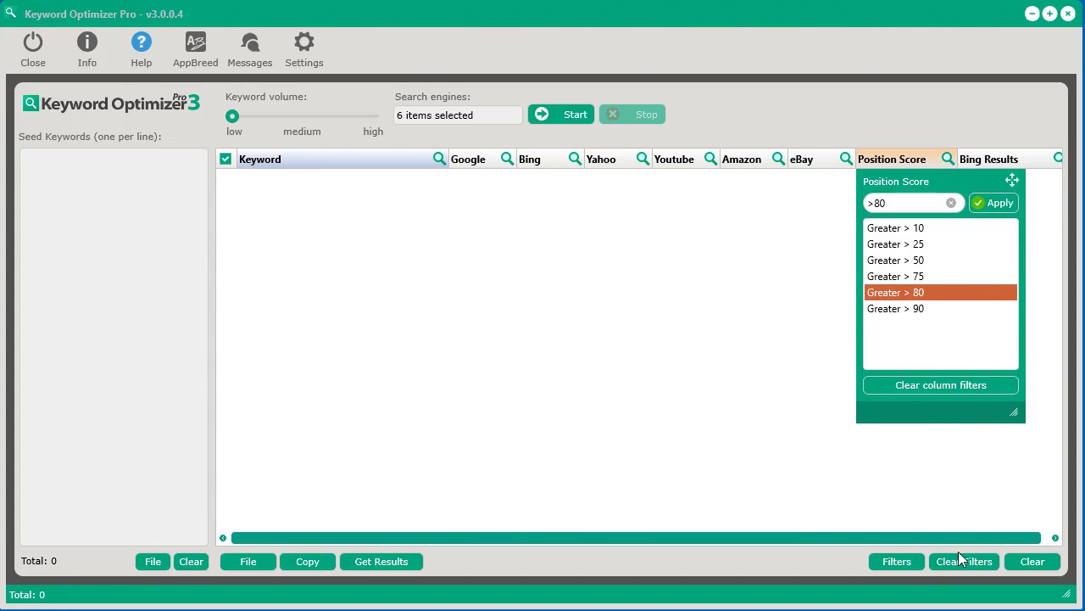
{"action": "left_click", "coordinate": [902, 562]}
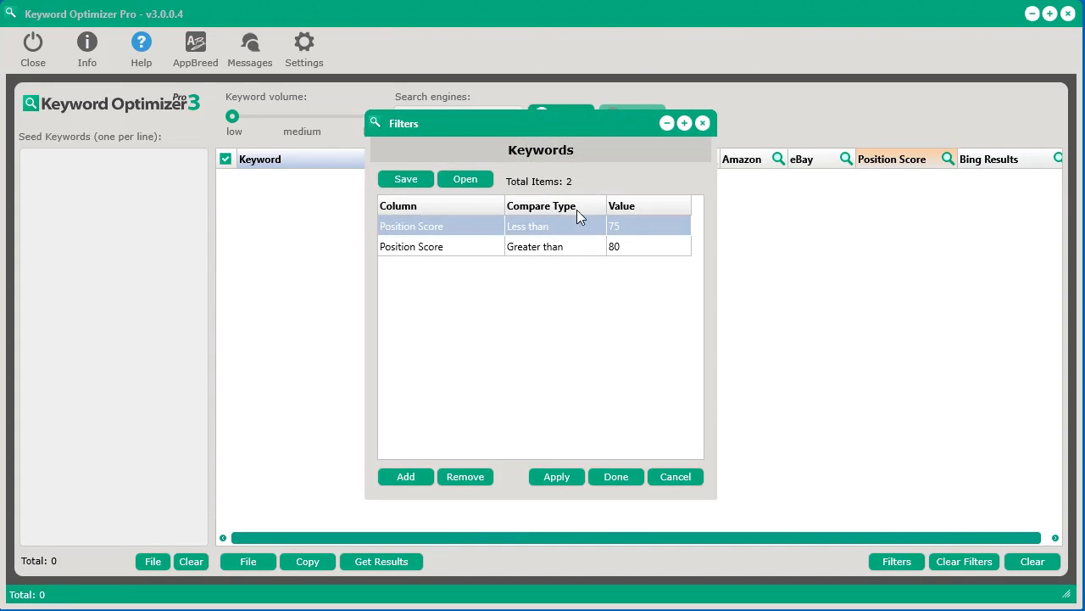
{"action": "left_click_drag", "start_coordinate": [562, 123], "coordinate": [981, 119]}
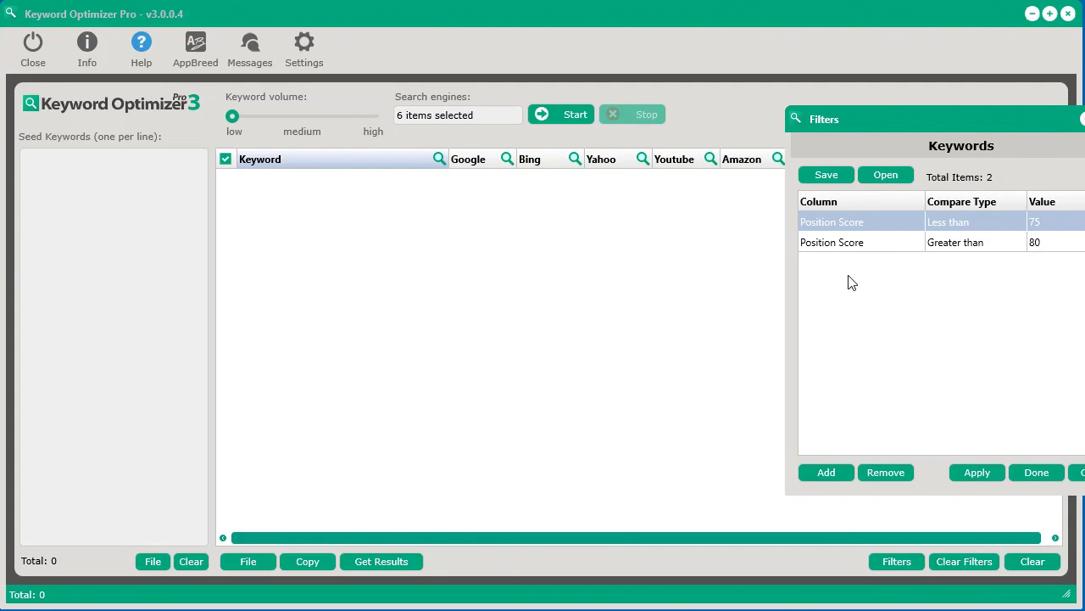
{"action": "left_click_drag", "start_coordinate": [948, 116], "coordinate": [752, 124]}
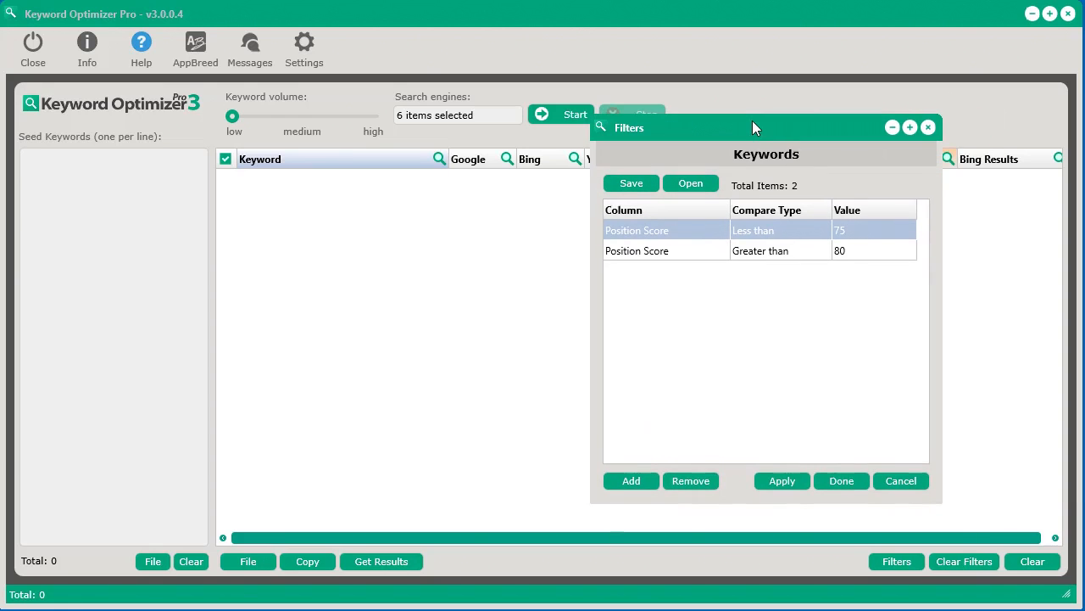
Remove both the greater than 80 and the less than 75 Position Score filters from the active filters list
{"action": "left_click", "coordinate": [688, 259]}
{"action": "left_click", "coordinate": [681, 230]}
{"action": "left_click", "coordinate": [614, 251]}
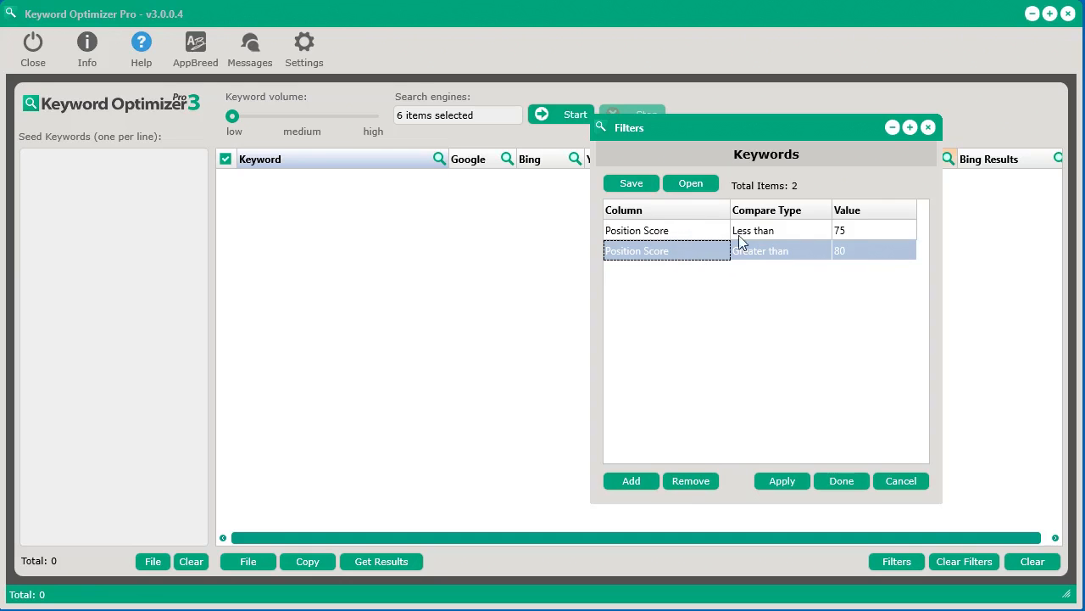
{"action": "left_click", "coordinate": [692, 480]}
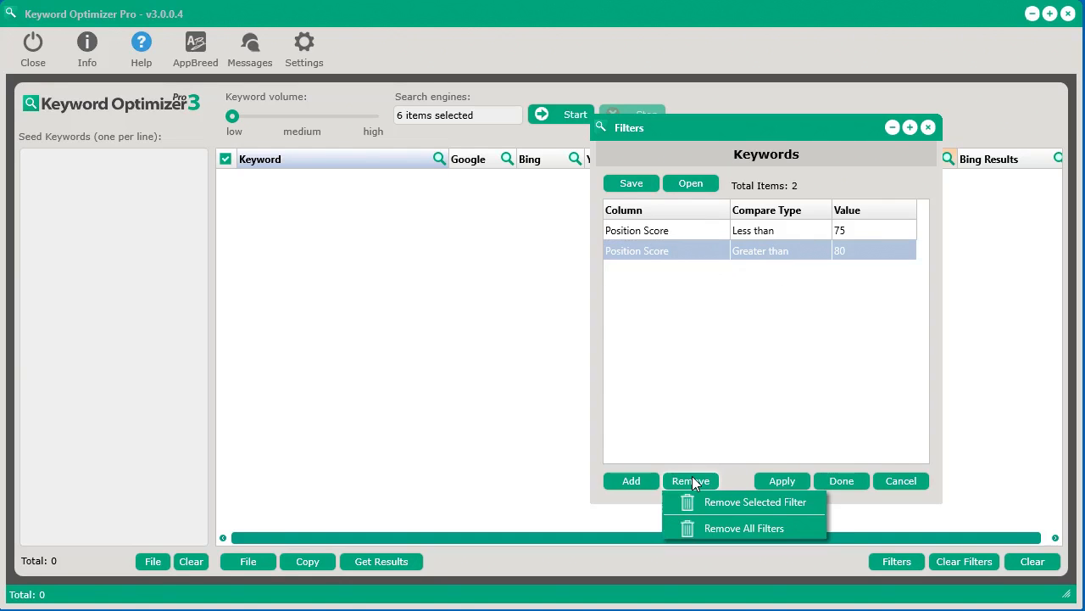
{"action": "left_click", "coordinate": [754, 505]}
{"action": "left_click_drag", "start_coordinate": [780, 134], "coordinate": [705, 128]}
{"action": "left_click", "coordinate": [614, 226]}
{"action": "left_click", "coordinate": [622, 473]}
{"action": "left_click", "coordinate": [636, 515]}
{"action": "left_click", "coordinate": [525, 422]}
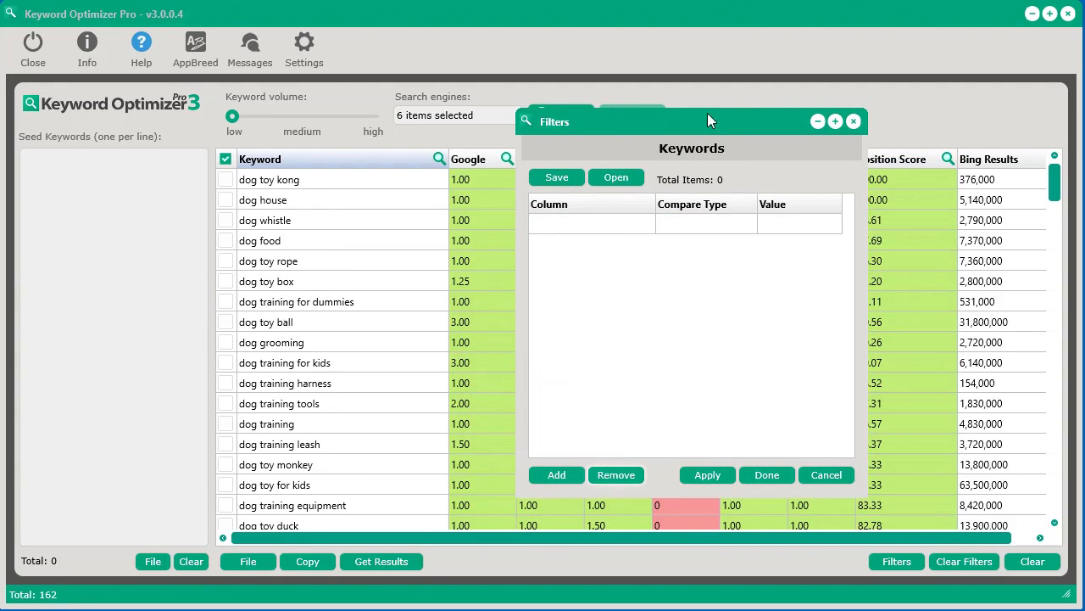
Move the Filters window off the score columns and try Position Score presets above 75 and 80, ending on greater than 90
{"action": "left_click_drag", "start_coordinate": [696, 124], "coordinate": [330, 61]}
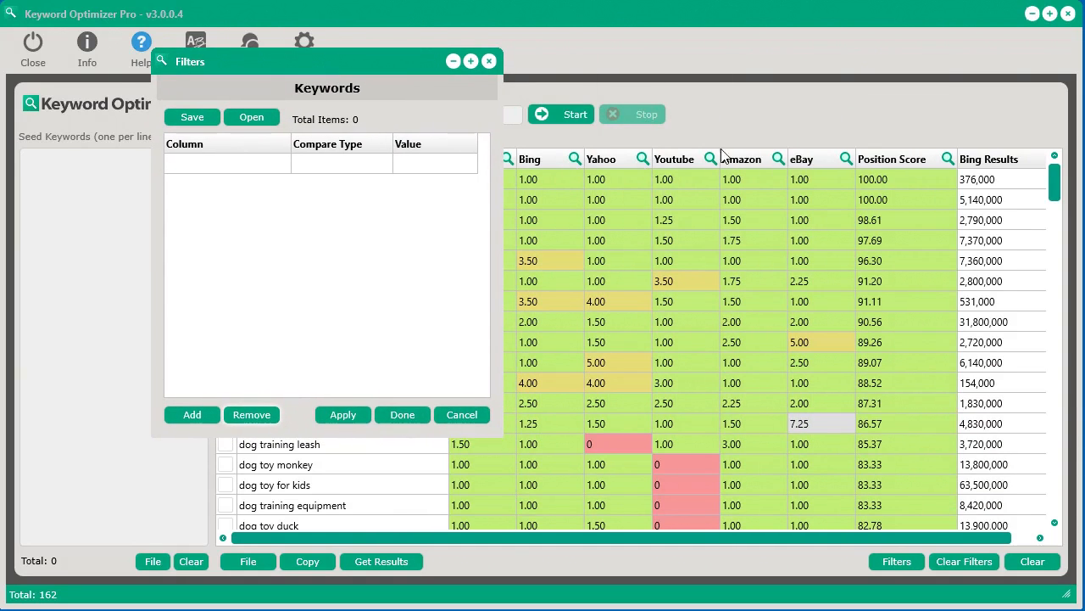
{"action": "left_click", "coordinate": [948, 160]}
{"action": "left_click", "coordinate": [916, 278]}
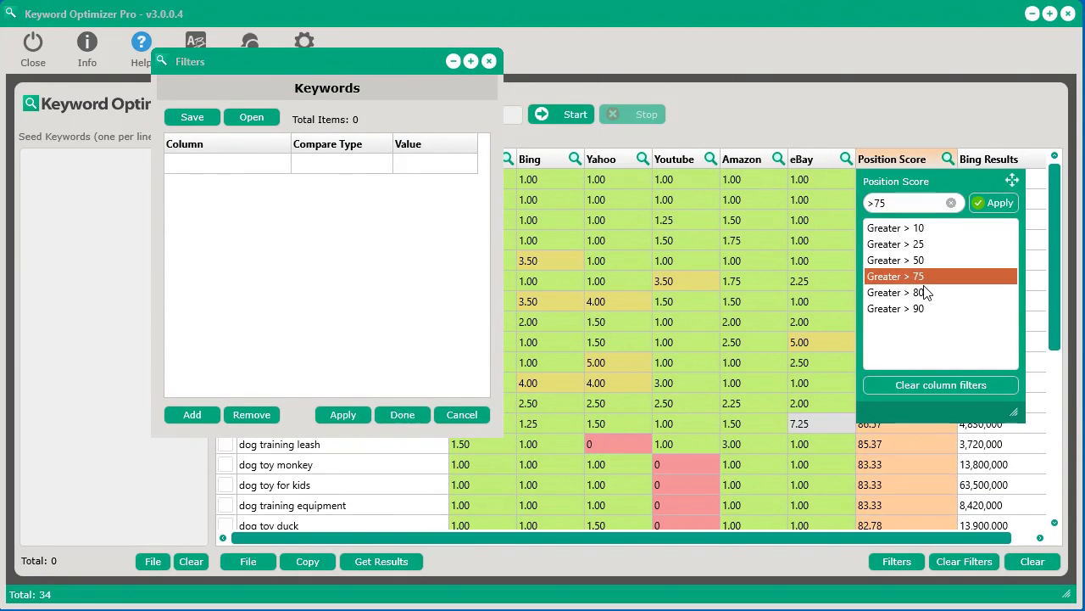
{"action": "left_click", "coordinate": [926, 292]}
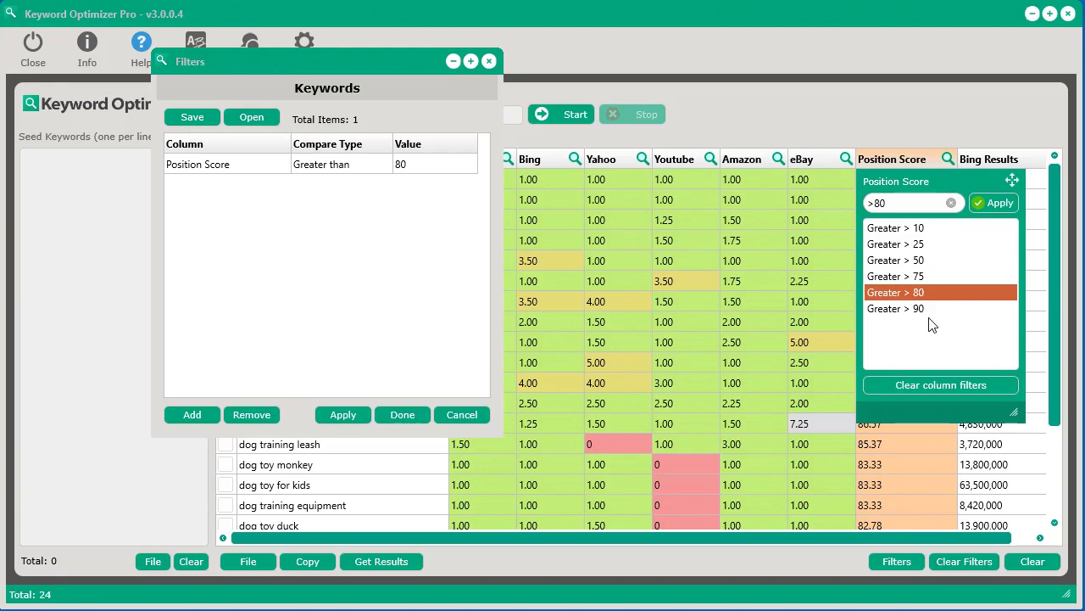
{"action": "left_click", "coordinate": [922, 308]}
Try the eBay column's preset filters for less than 7 and less than 5, and clear that column's filters
{"action": "left_click", "coordinate": [846, 159]}
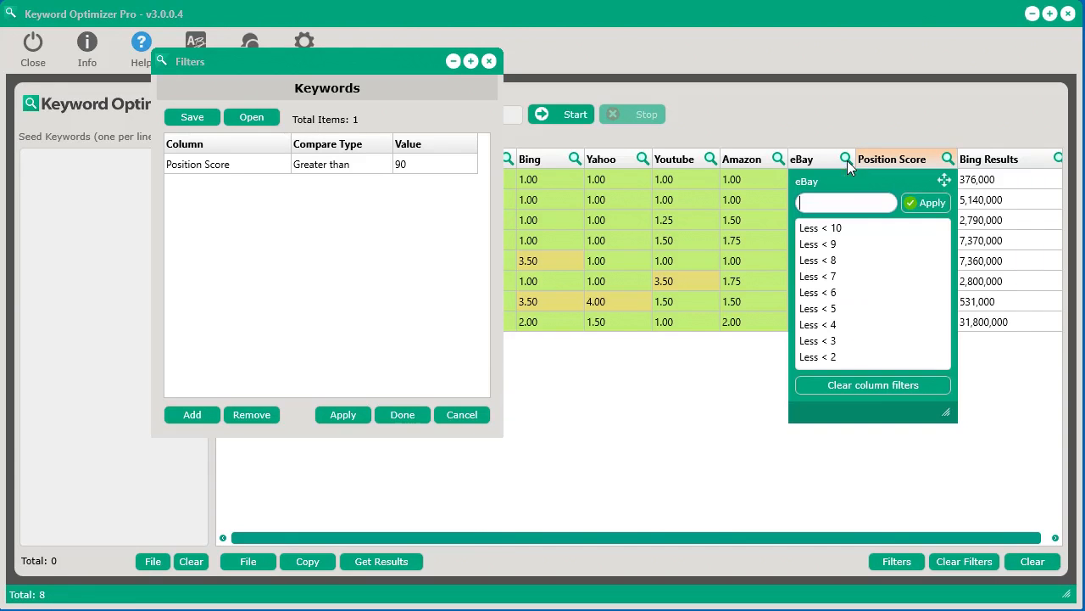
{"action": "left_click", "coordinate": [854, 276]}
{"action": "left_click", "coordinate": [838, 309]}
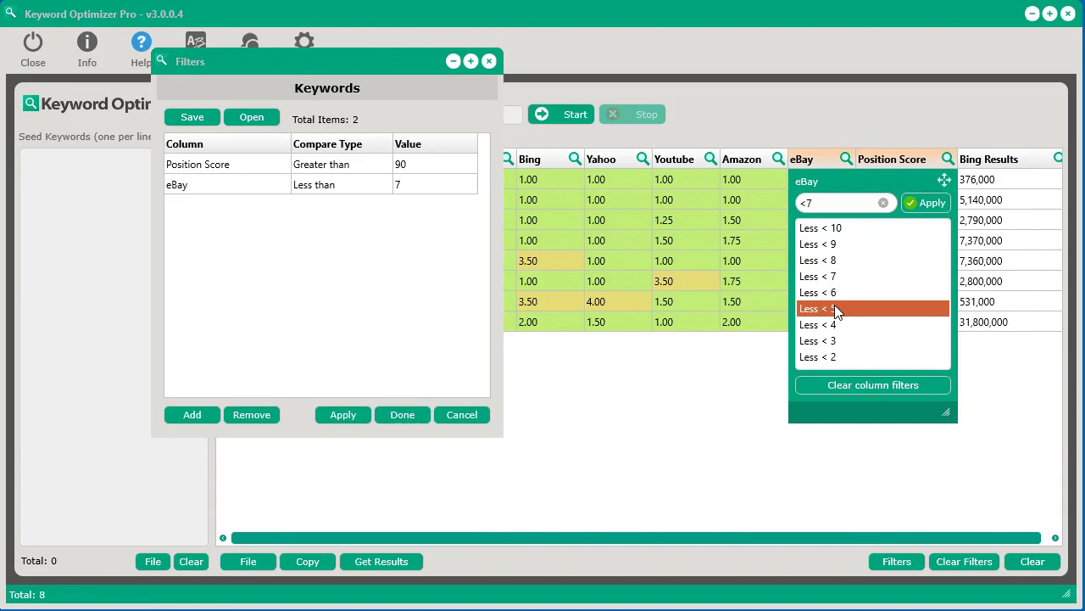
{"action": "left_click", "coordinate": [894, 387]}
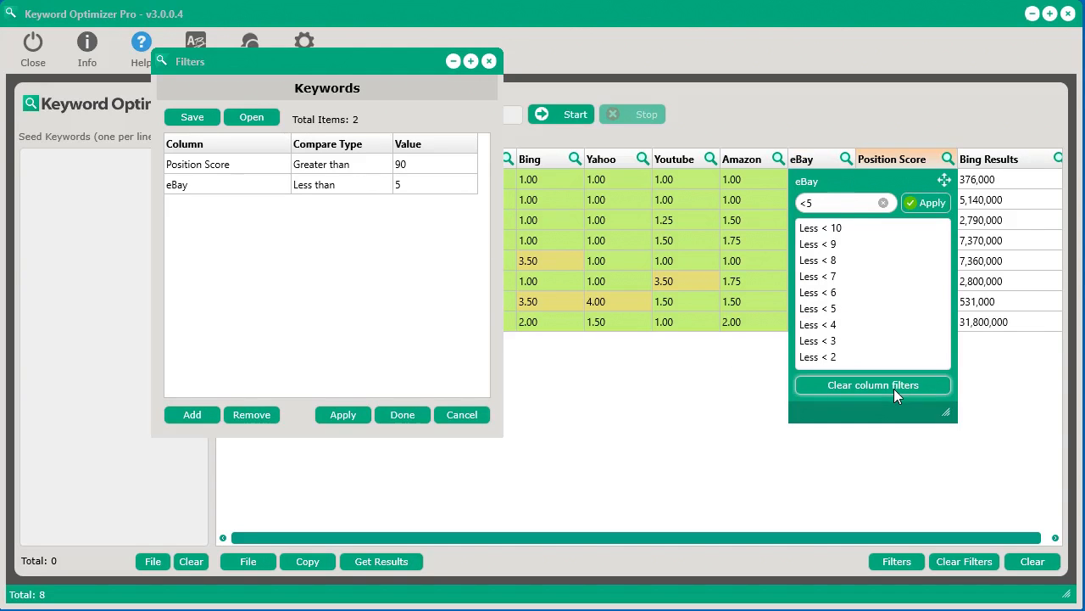
Clear the Position Score column's filters and sort the keywords by Position Score in descending order
{"action": "left_click", "coordinate": [919, 159]}
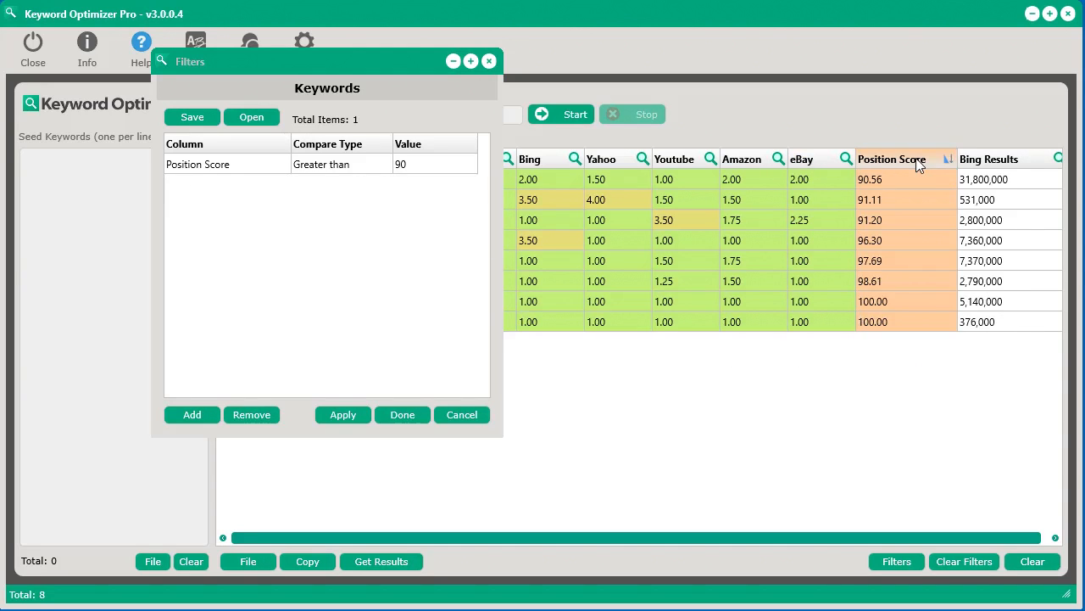
{"action": "left_click", "coordinate": [950, 160]}
{"action": "left_click", "coordinate": [936, 386]}
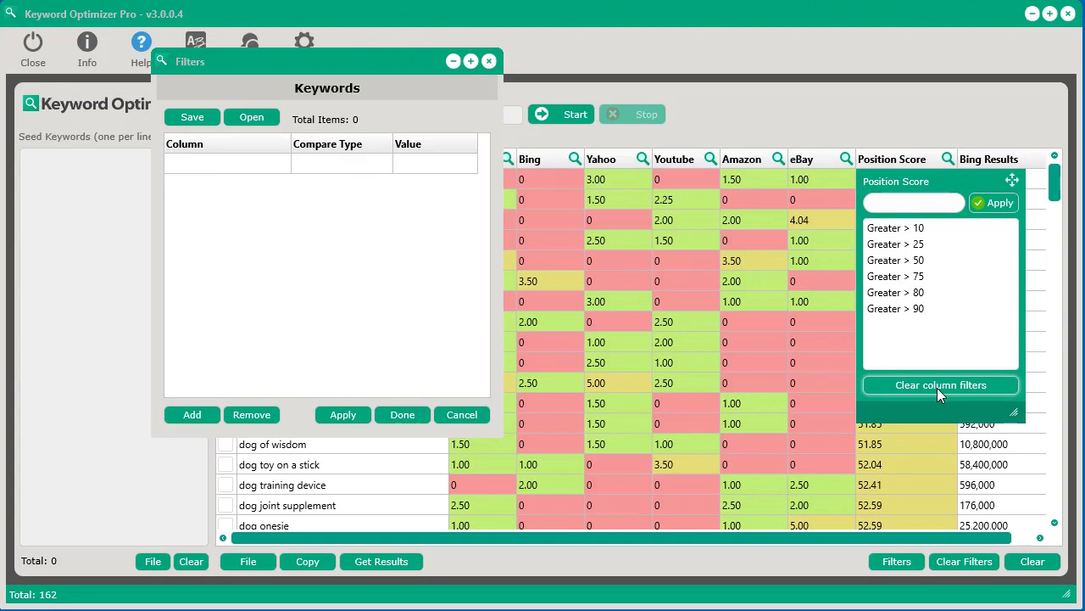
{"action": "left_click", "coordinate": [867, 162]}
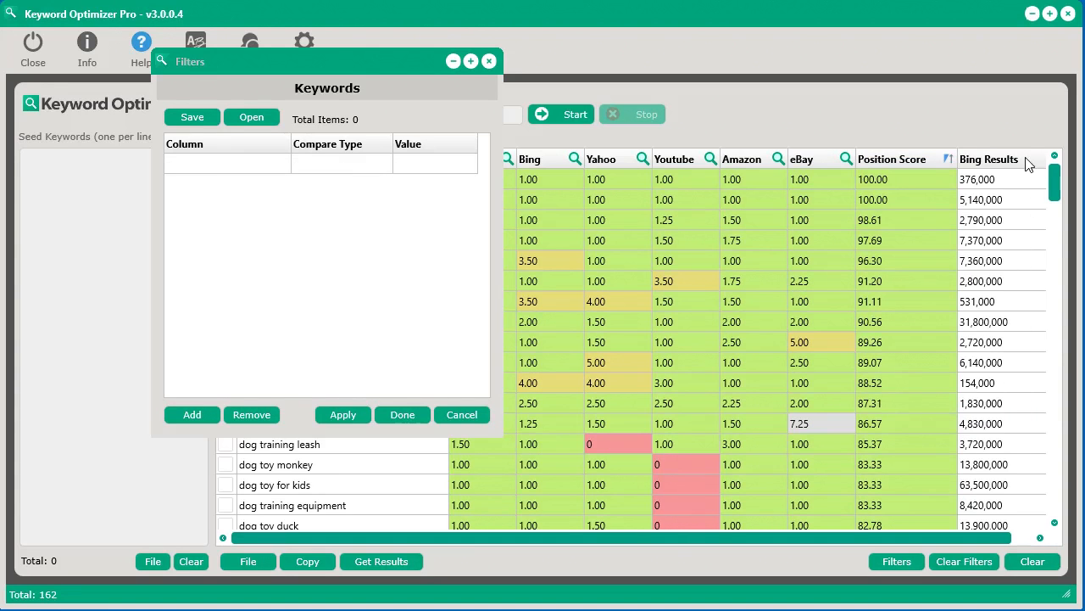
Shift the main window to expose the whole Bing Results column and filter it to values less than 250,000
{"action": "left_click_drag", "start_coordinate": [1084, 80], "coordinate": [1084, 79]}
{"action": "left_click_drag", "start_coordinate": [945, 18], "coordinate": [927, 19]}
{"action": "left_click", "coordinate": [1043, 158]}
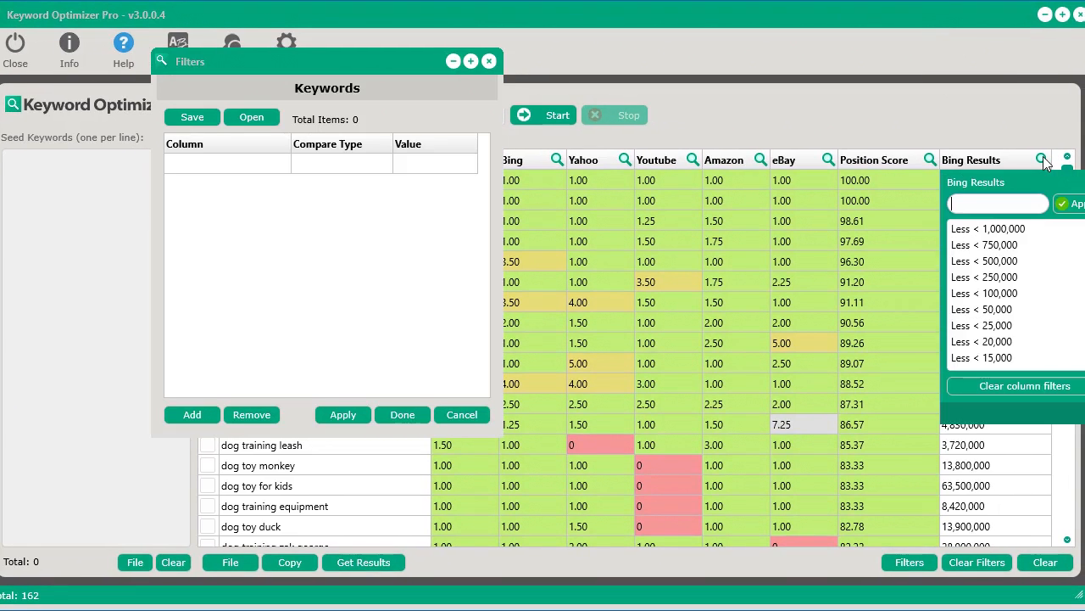
{"action": "left_click", "coordinate": [1008, 281]}
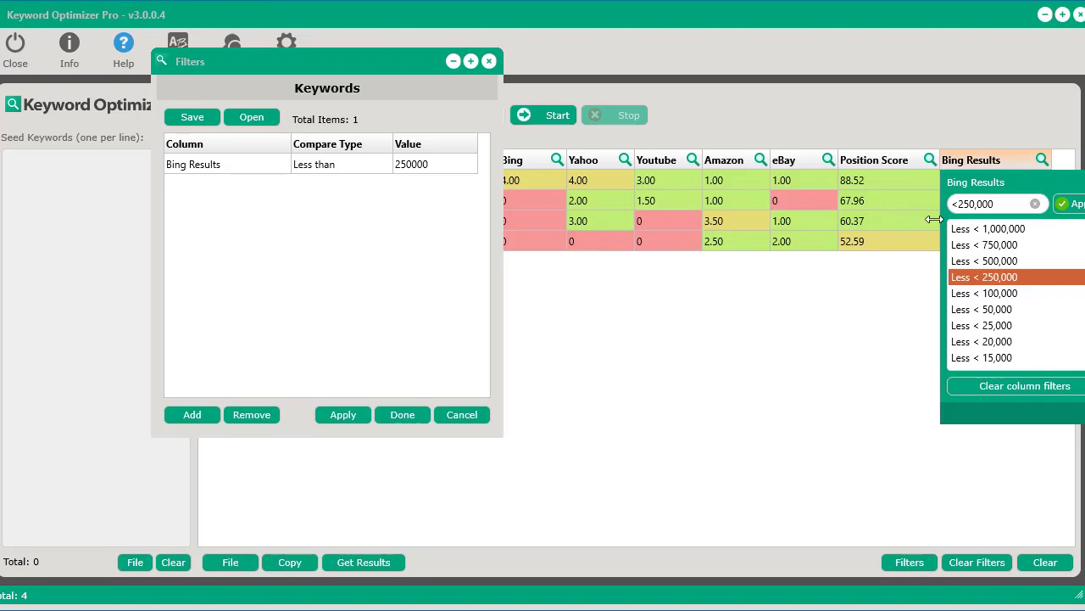
Clear the Bing Results column's filters and look through its preset comparison values
{"action": "left_click", "coordinate": [993, 387]}
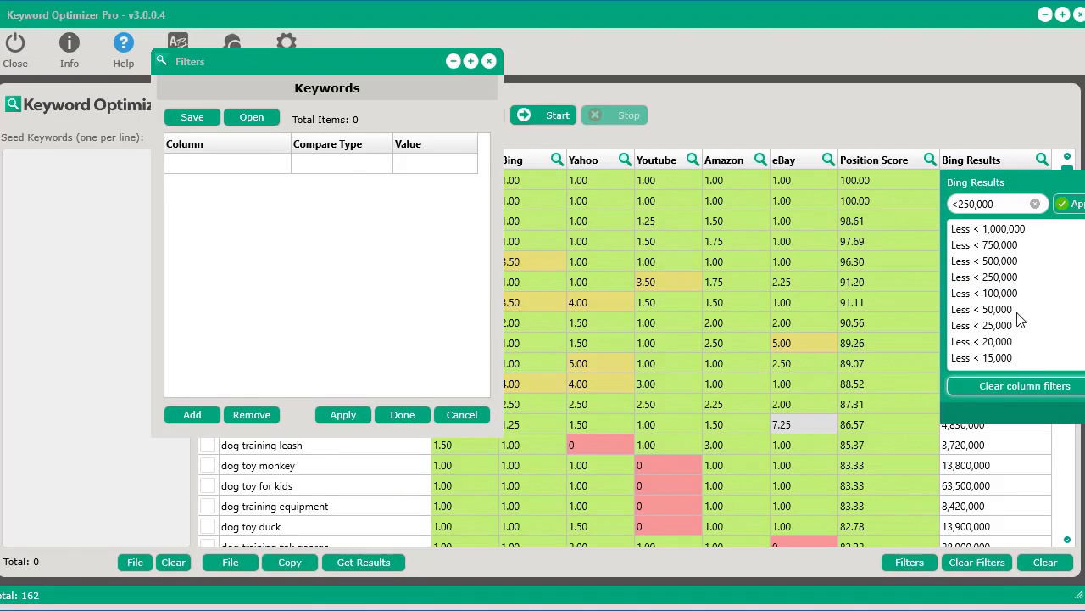
{"action": "scroll", "coordinate": [1016, 294], "scroll_direction": "down", "scroll_amount": 5}
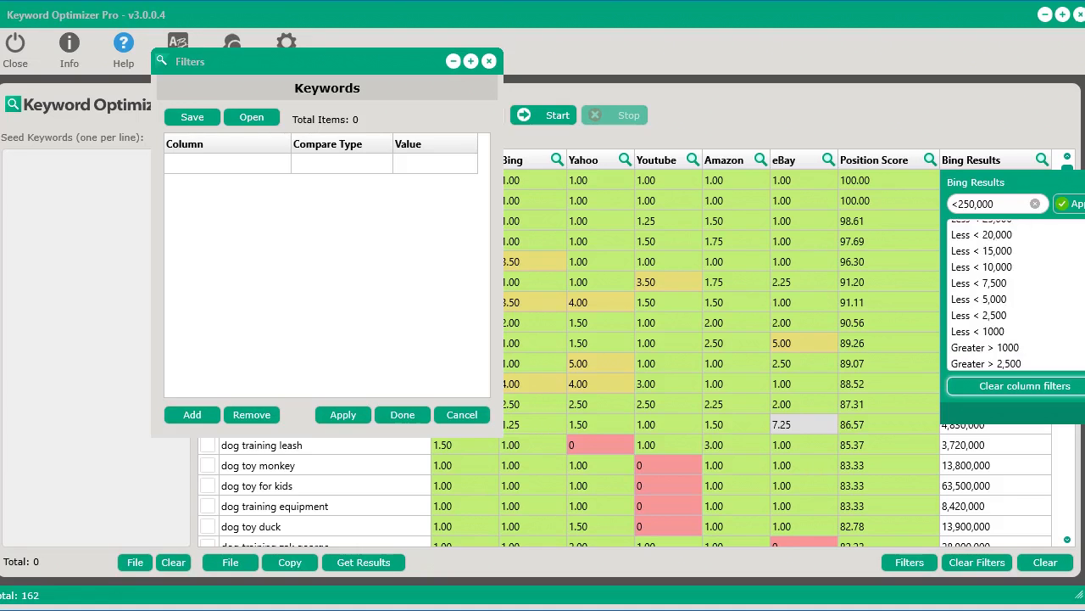
{"action": "scroll", "coordinate": [1016, 295], "scroll_direction": "up", "scroll_amount": 5}
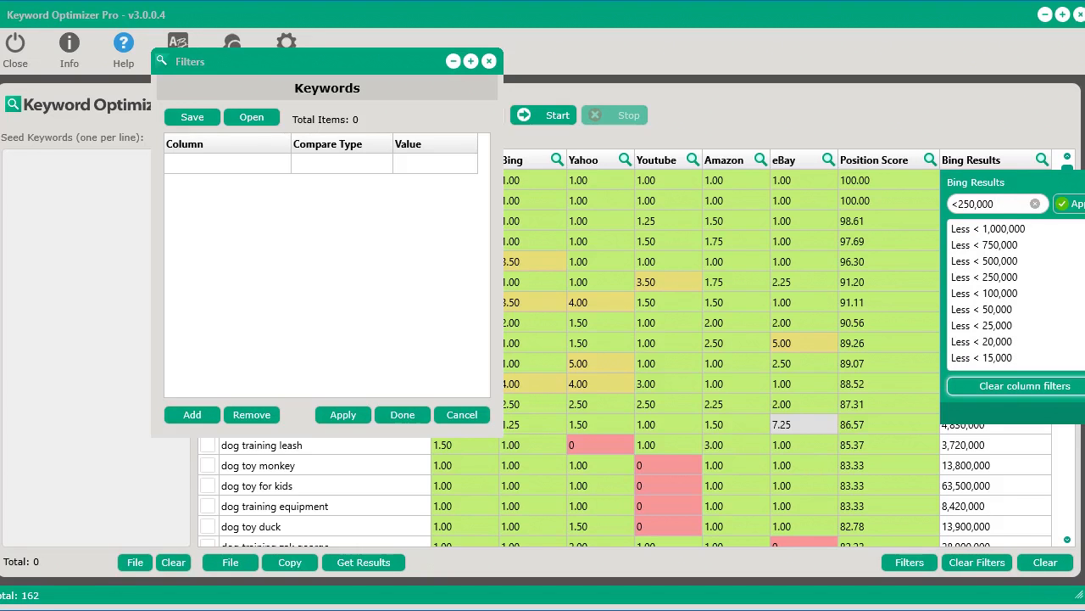
Reopen the Bing Results filter options and apply the preset for values less than 500,000
{"action": "left_click", "coordinate": [1082, 183]}
{"action": "left_click", "coordinate": [1042, 160]}
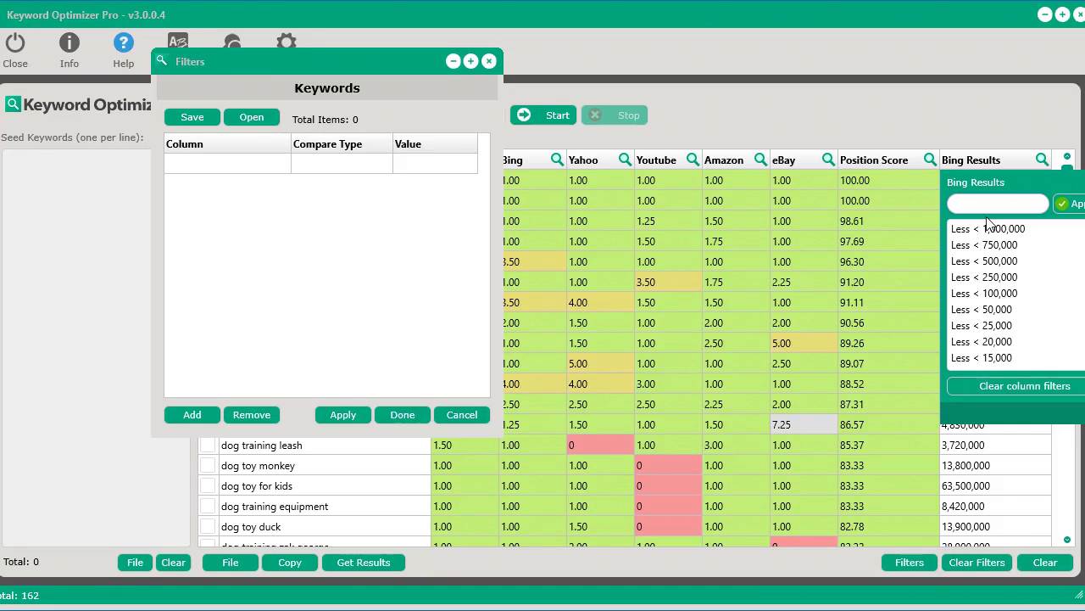
{"action": "left_click", "coordinate": [991, 260]}
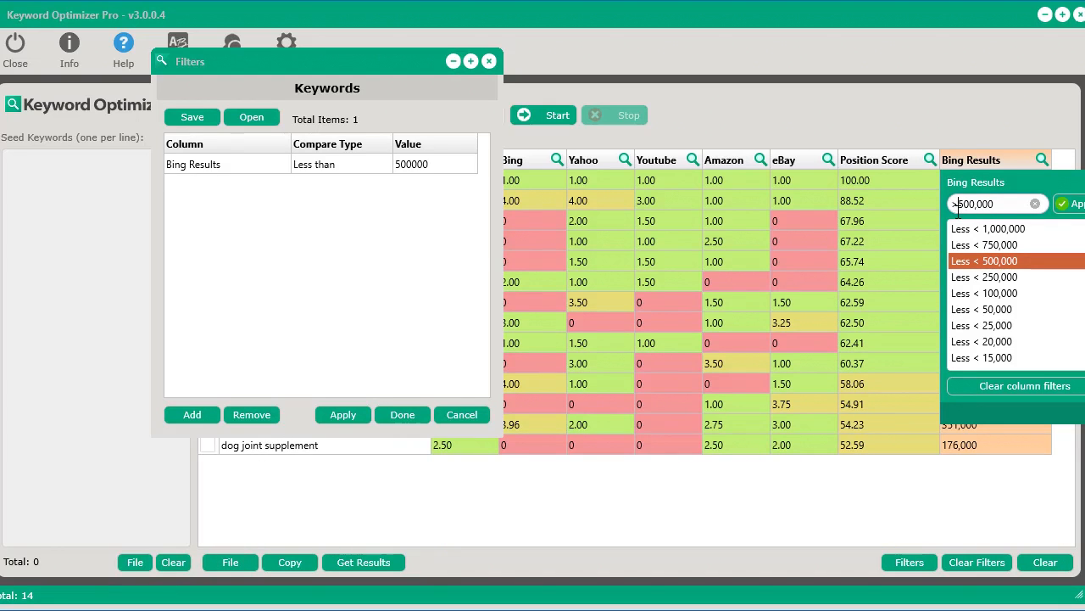
Try Bing Results filters for values equal to 500,000 and less than 100,000, and clear all filters
{"action": "left_click", "coordinate": [1071, 205]}
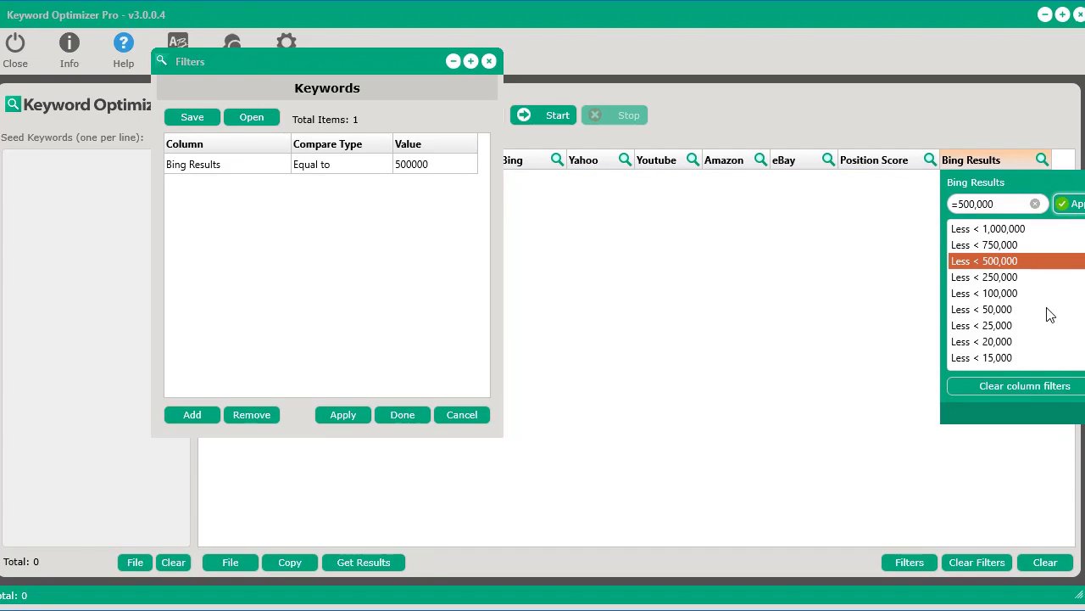
{"action": "left_click", "coordinate": [1035, 204]}
{"action": "left_click", "coordinate": [1005, 325]}
{"action": "left_click", "coordinate": [990, 294]}
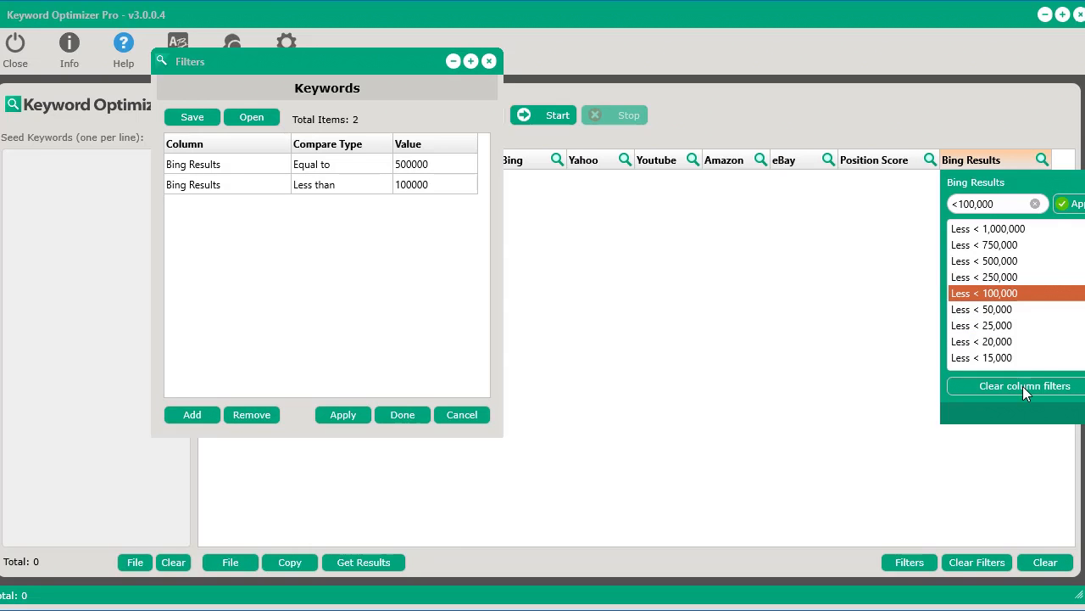
{"action": "left_click", "coordinate": [987, 562]}
Reopen the Bing Results filter options, try the less than 100,000 preset, and settle on less than 500,000
{"action": "left_click", "coordinate": [1042, 159]}
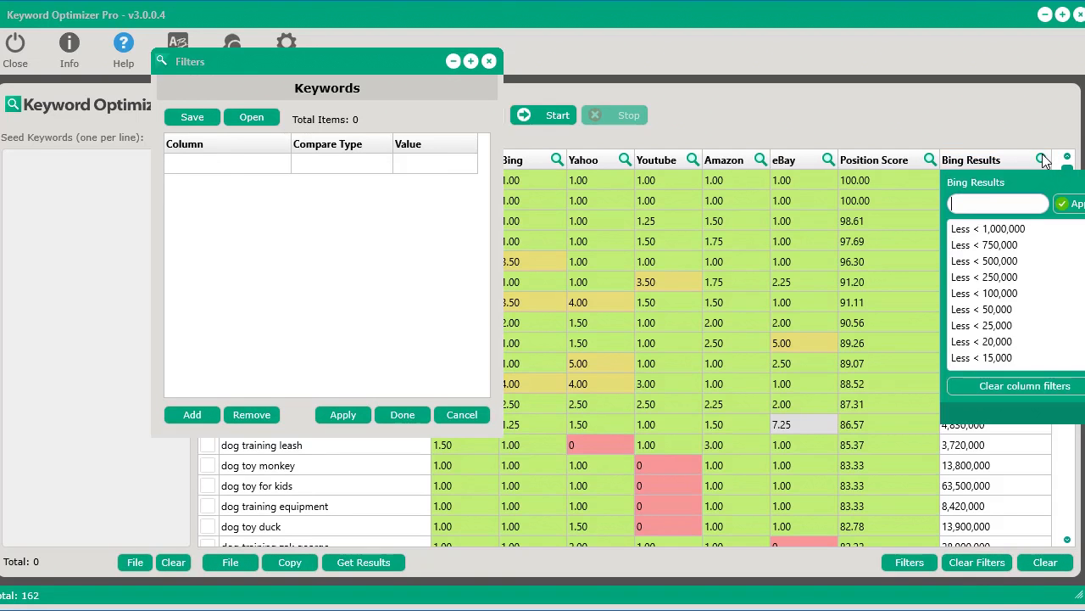
{"action": "left_click", "coordinate": [1009, 276]}
{"action": "left_click", "coordinate": [1005, 325]}
{"action": "left_click", "coordinate": [1009, 293]}
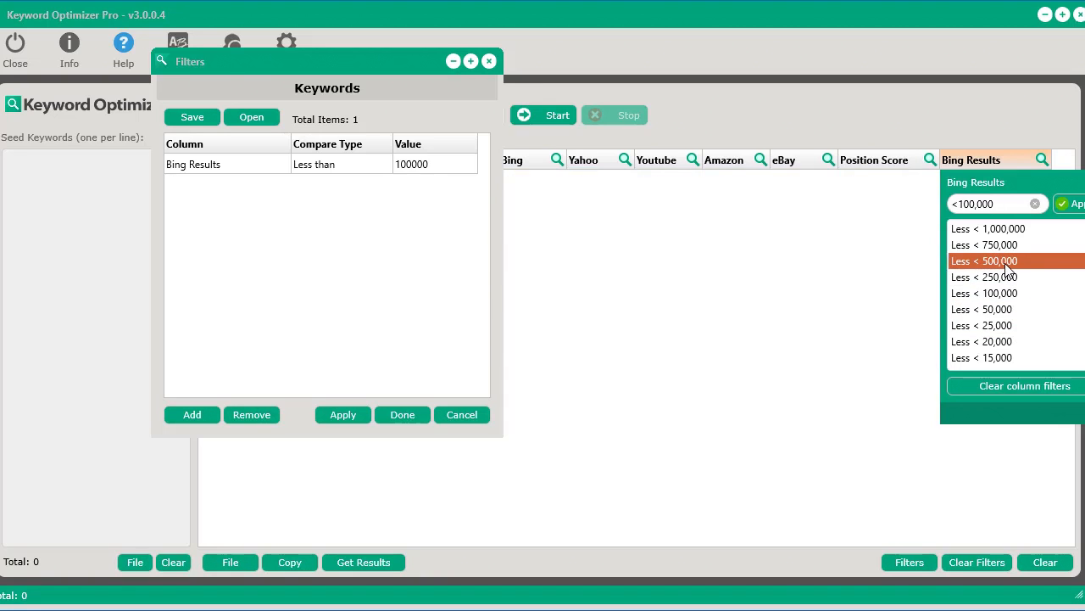
{"action": "left_click", "coordinate": [1009, 268]}
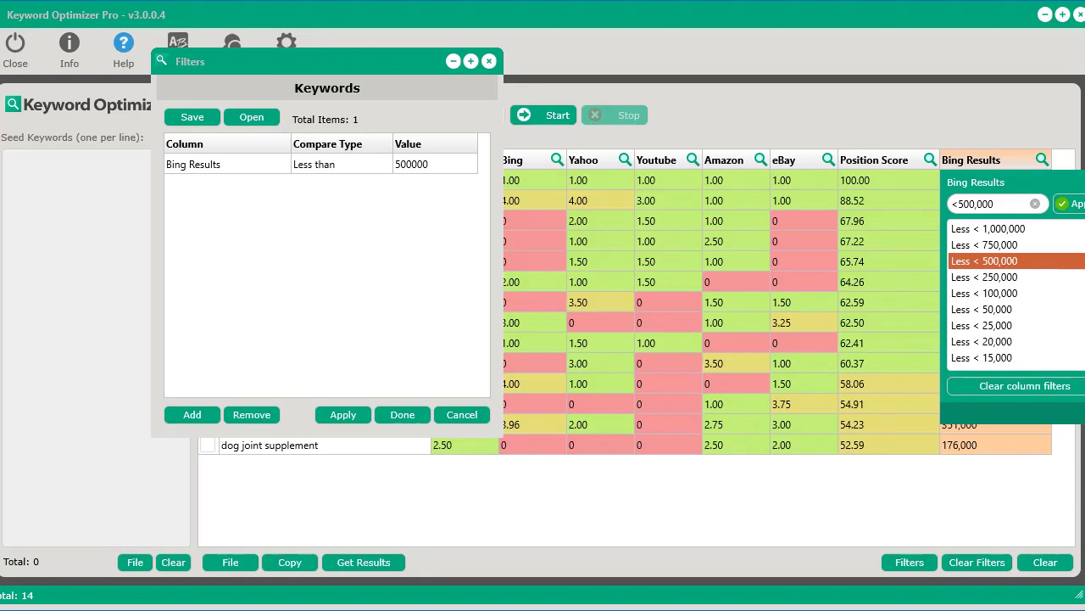
Move the Bing Results filter box away from its column to expose the filtered values, and close it
{"action": "left_click_drag", "start_coordinate": [1082, 187], "coordinate": [737, 280]}
{"action": "mouse_move", "coordinate": [815, 282]}
{"action": "left_mouse_down"}
{"action": "mouse_move", "coordinate": [848, 249]}
{"action": "mouse_move", "coordinate": [819, 271]}
{"action": "left_mouse_up"}
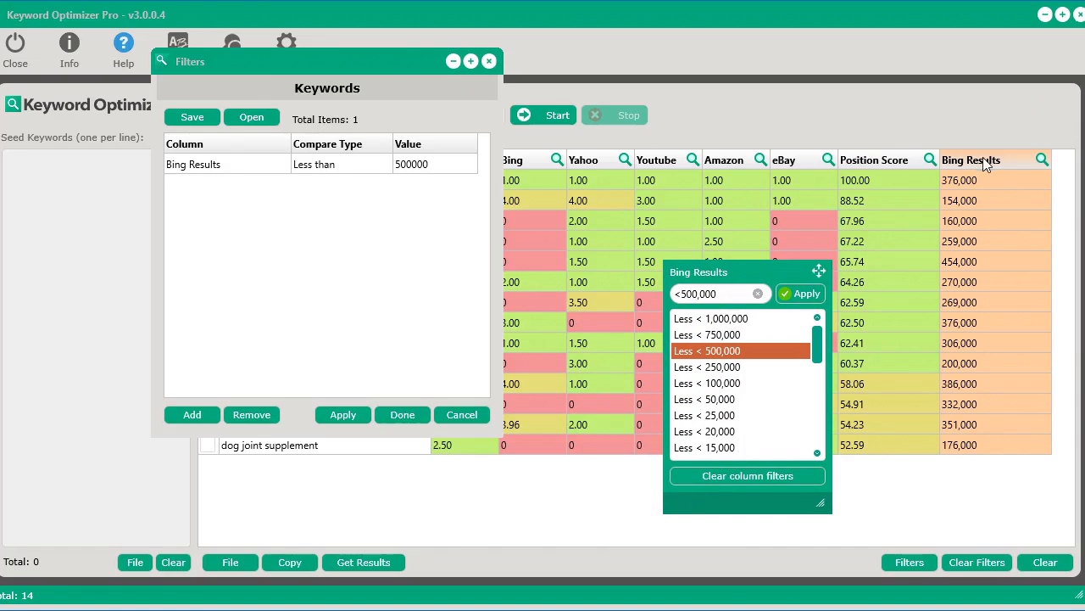
{"action": "left_click", "coordinate": [973, 112]}
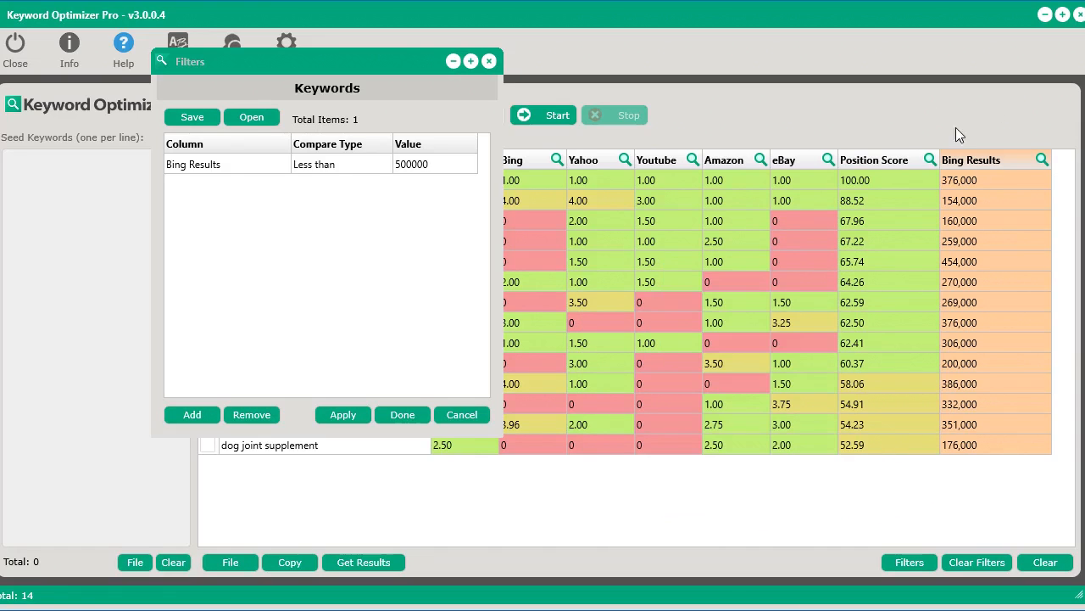
Reopen the Bing Results filter box, try out its move and resize handles, and close it
{"action": "left_click", "coordinate": [1042, 158]}
{"action": "left_click_drag", "start_coordinate": [1084, 181], "coordinate": [902, 214]}
{"action": "mouse_move", "coordinate": [904, 451]}
{"action": "left_mouse_down"}
{"action": "mouse_move", "coordinate": [1026, 351]}
{"action": "mouse_move", "coordinate": [953, 526]}
{"action": "mouse_move", "coordinate": [906, 447]}
{"action": "left_mouse_up"}
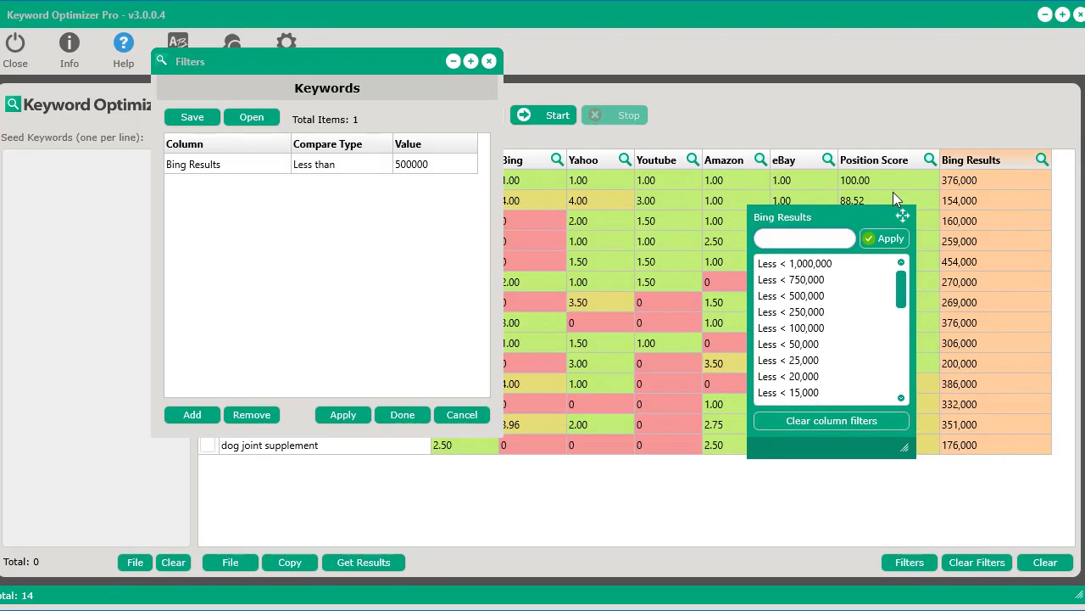
{"action": "left_click_drag", "start_coordinate": [902, 215], "coordinate": [924, 206]}
{"action": "left_click", "coordinate": [1026, 195]}
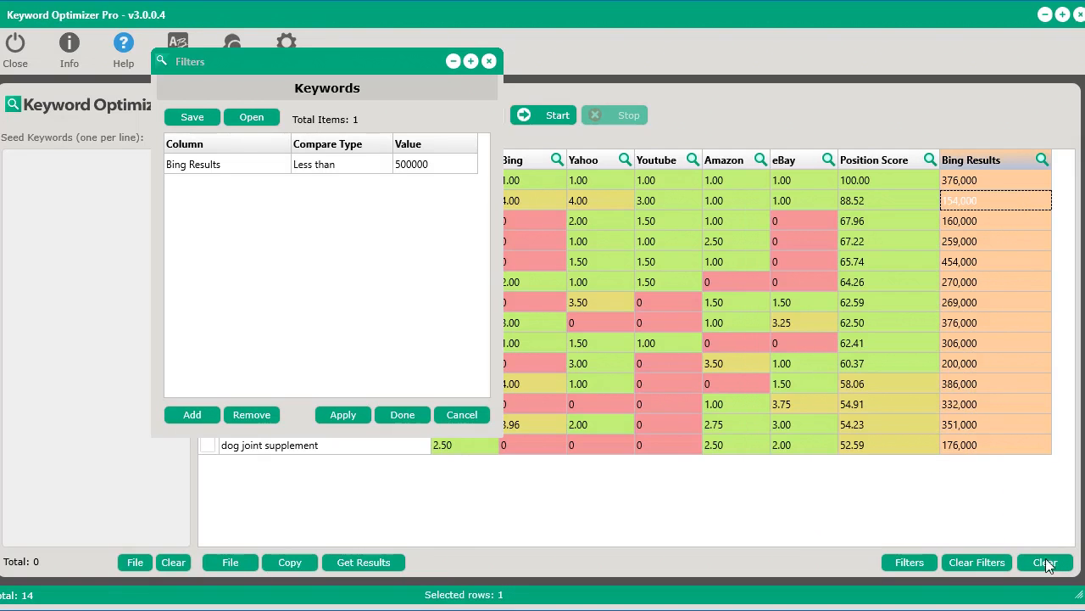
Clear all keyword filters and move the Filters window out of the way of the table
{"action": "left_click_drag", "start_coordinate": [356, 60], "coordinate": [502, 98]}
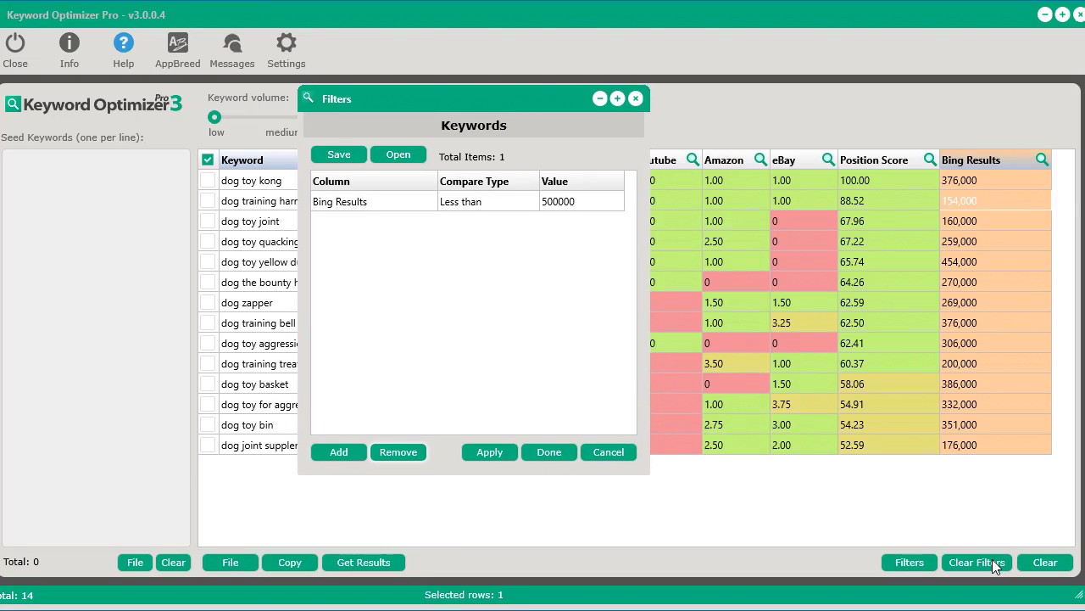
{"action": "left_click", "coordinate": [956, 564]}
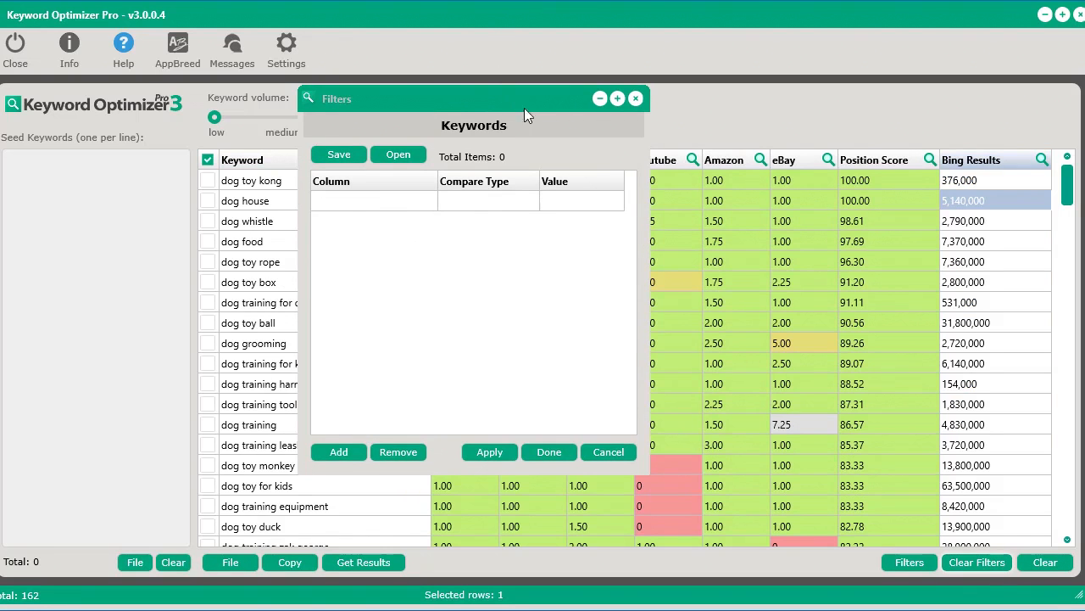
{"action": "left_click_drag", "start_coordinate": [513, 101], "coordinate": [1084, 322]}
Filter the keywords to a Position Score greater than 75 and Bing Results less than 500,000
{"action": "left_click", "coordinate": [930, 160]}
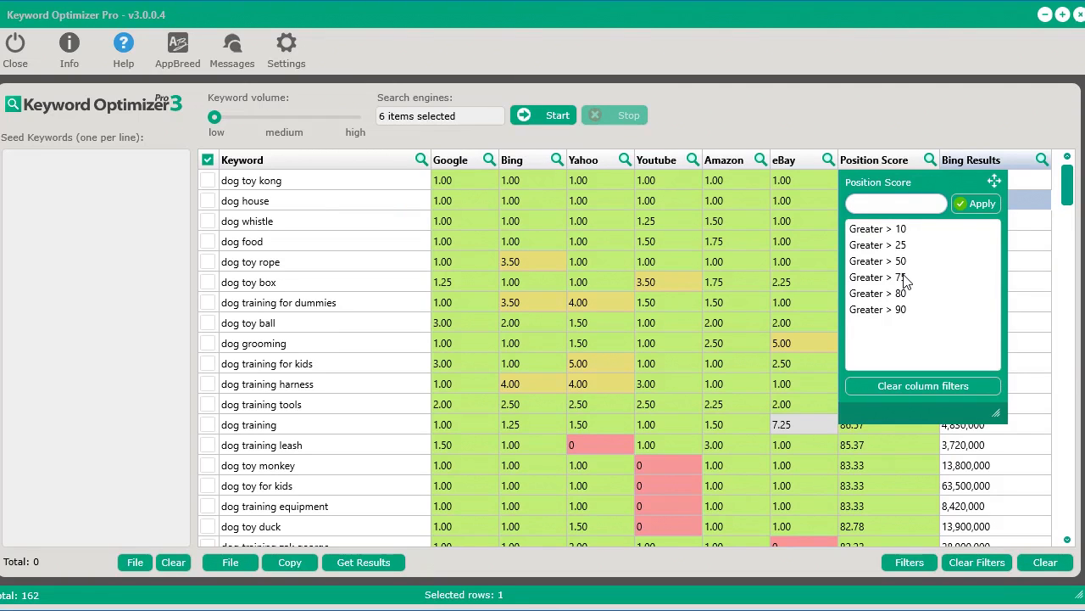
{"action": "left_click", "coordinate": [904, 280]}
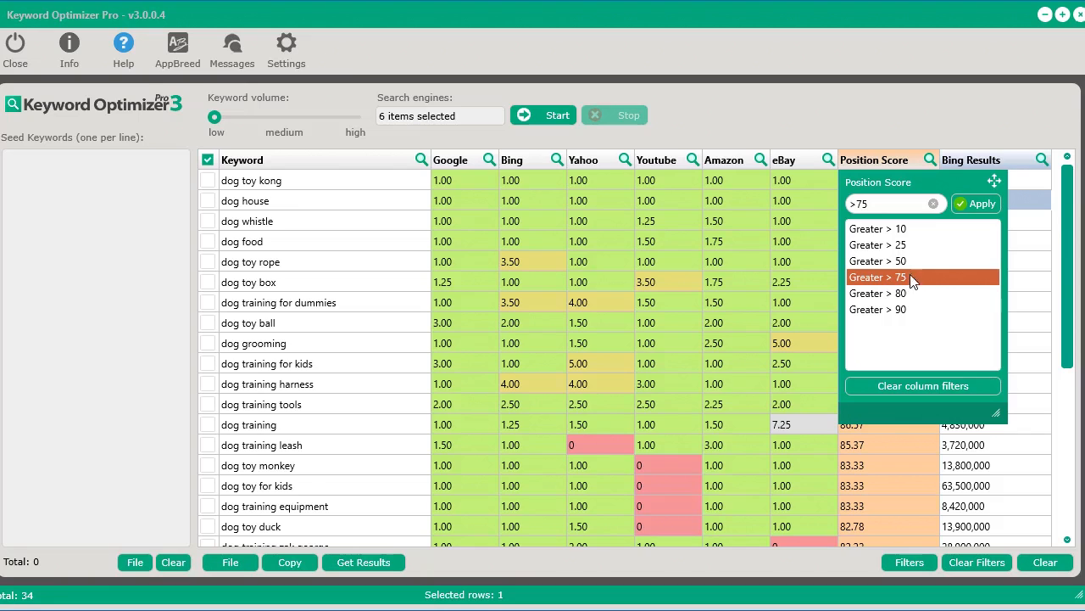
{"action": "left_click", "coordinate": [1043, 162]}
{"action": "left_click", "coordinate": [1042, 162]}
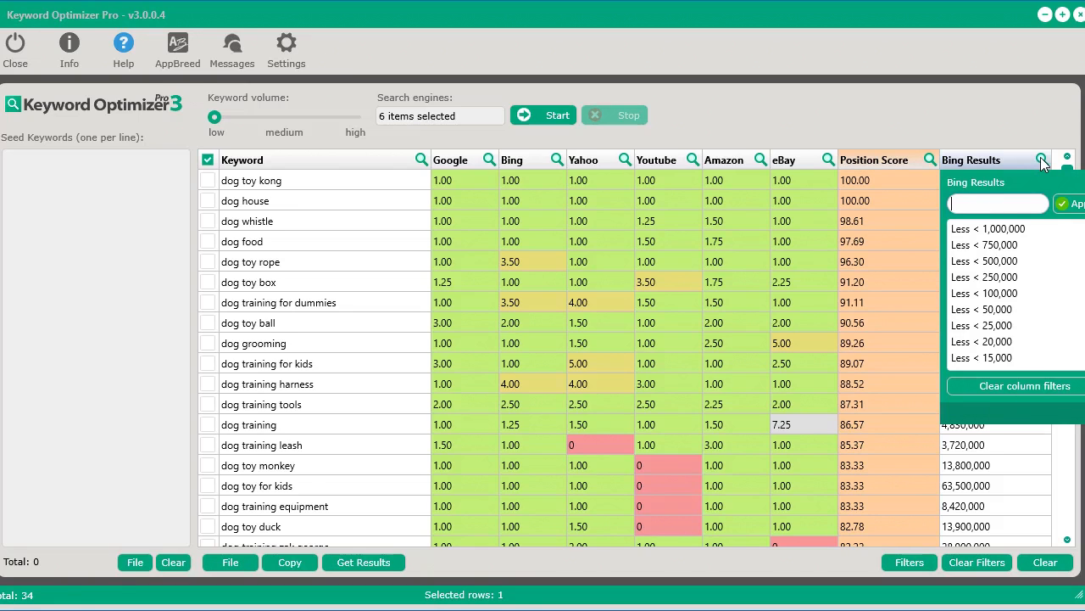
{"action": "left_click", "coordinate": [1015, 293]}
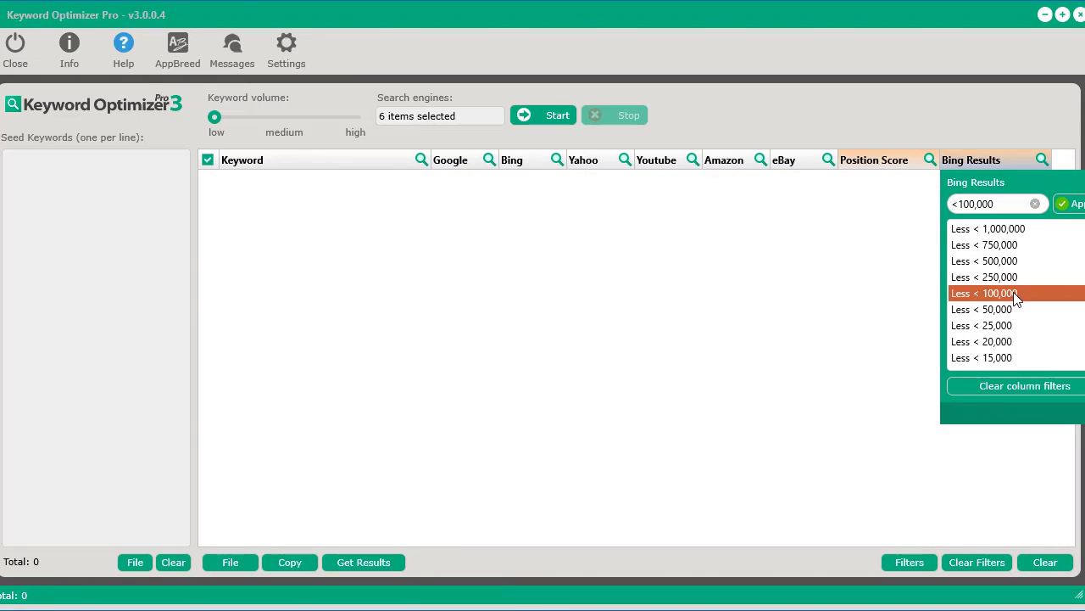
{"action": "left_click", "coordinate": [1010, 275]}
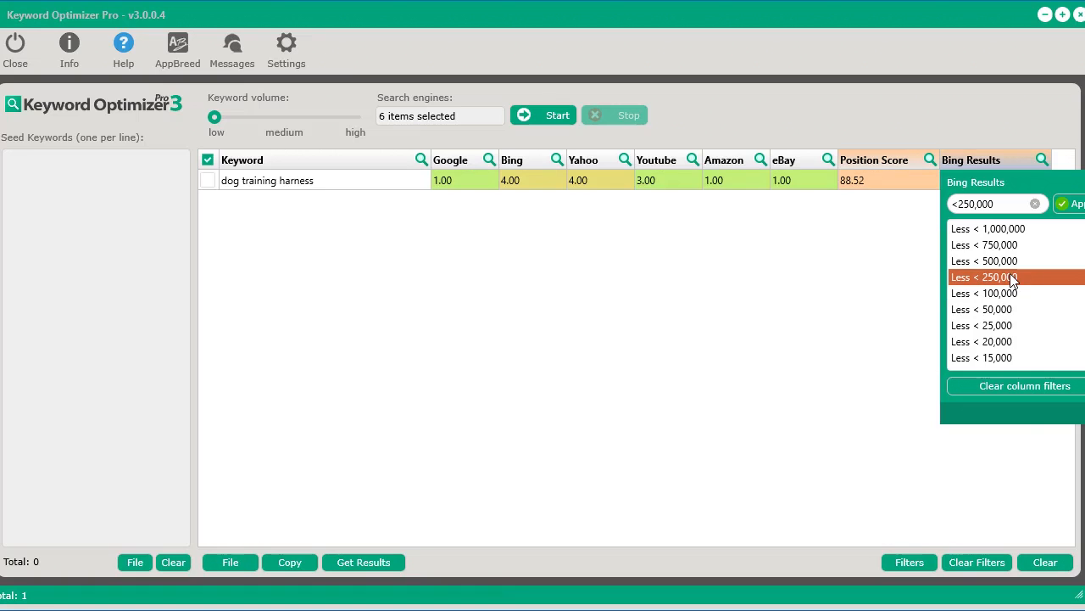
{"action": "left_click", "coordinate": [1008, 259]}
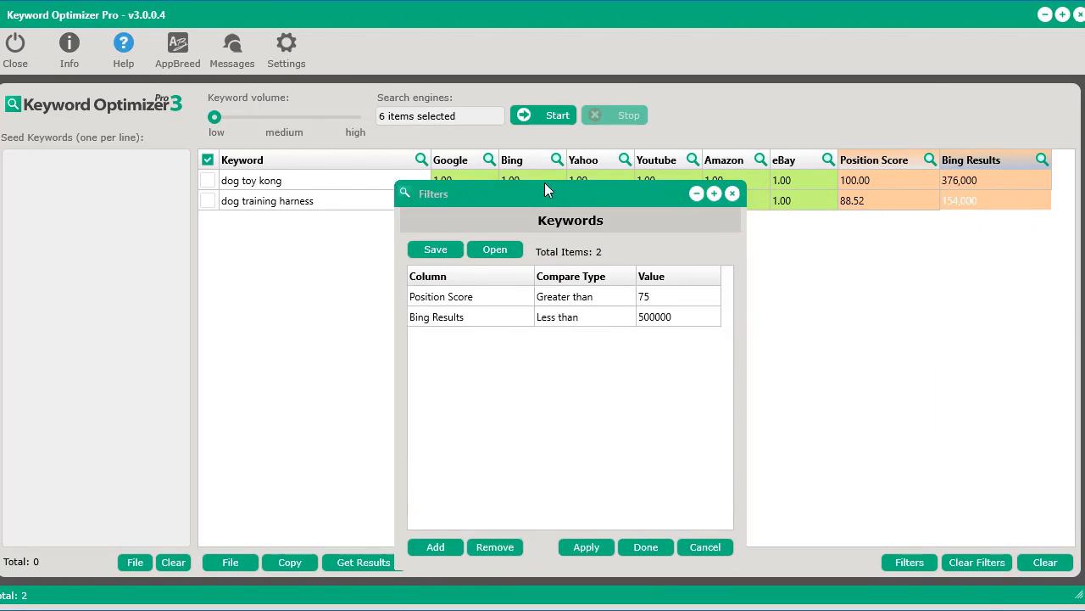
Save the active filters as suggest-keywords-filters.skdf in the kop3 folder, replacing the existing file
{"action": "left_click_drag", "start_coordinate": [545, 182], "coordinate": [496, 144]}
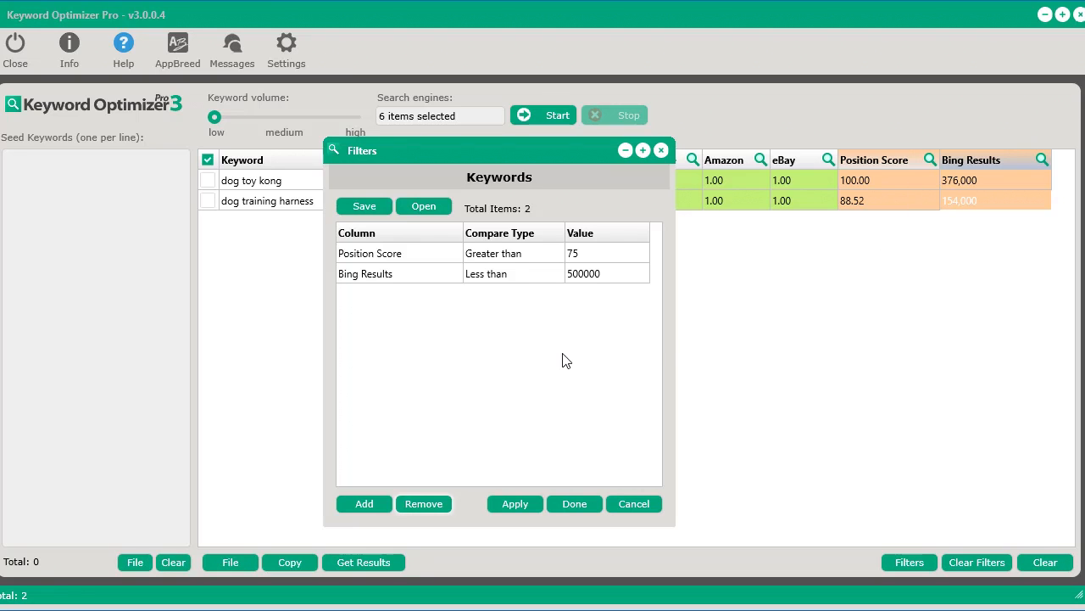
{"action": "left_click", "coordinate": [360, 205]}
{"action": "left_click_drag", "start_coordinate": [801, 178], "coordinate": [551, 0]}
{"action": "left_click", "coordinate": [951, 591]}
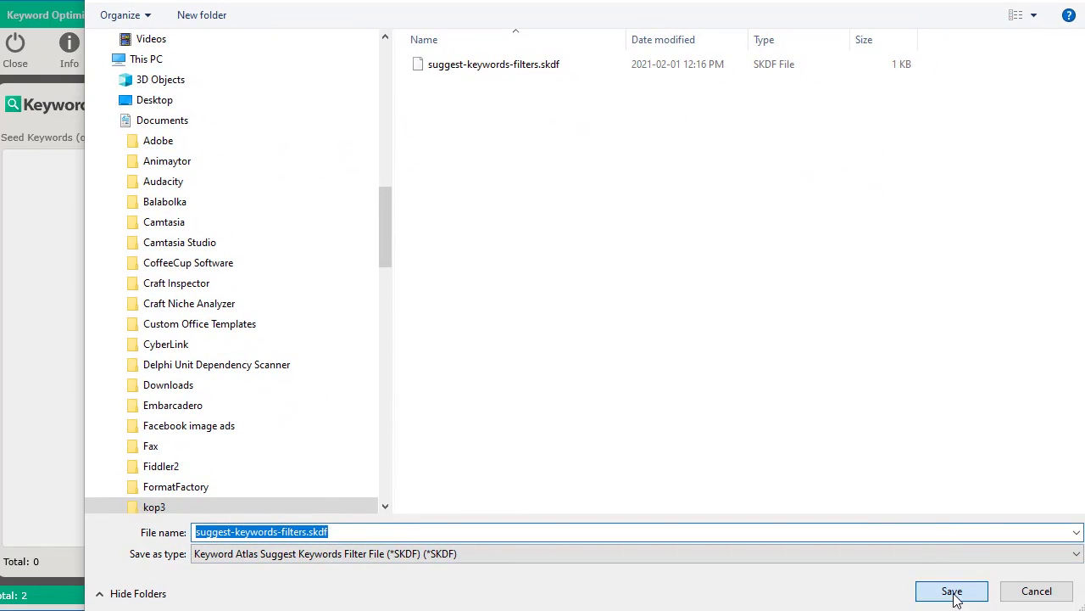
{"action": "left_click", "coordinate": [599, 373]}
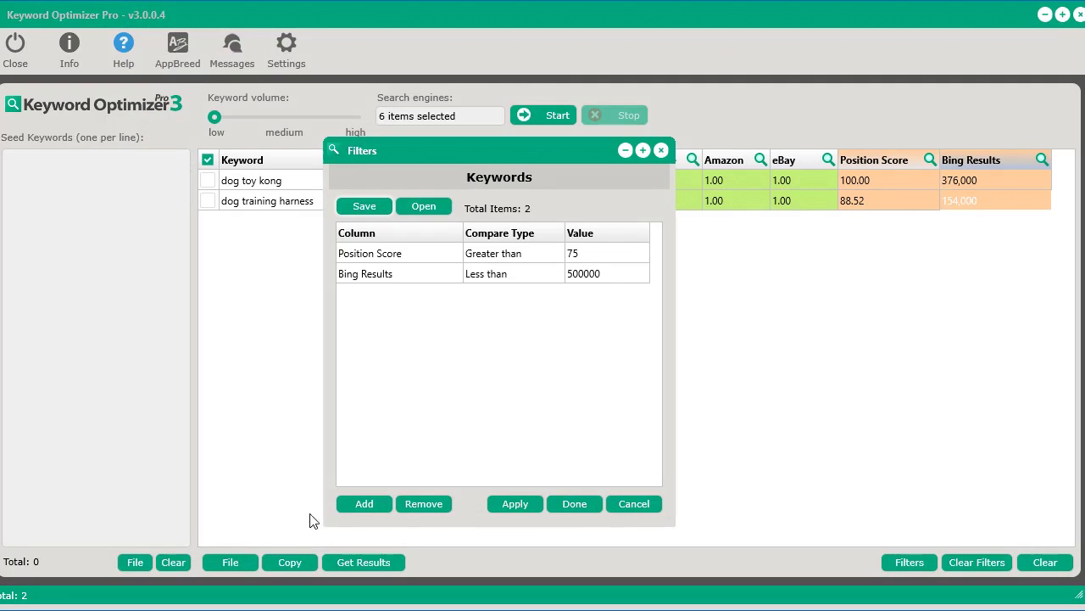
Move the Filters window aside, clear all keyword filters, and close the window
{"action": "left_click_drag", "start_coordinate": [533, 149], "coordinate": [426, 114]}
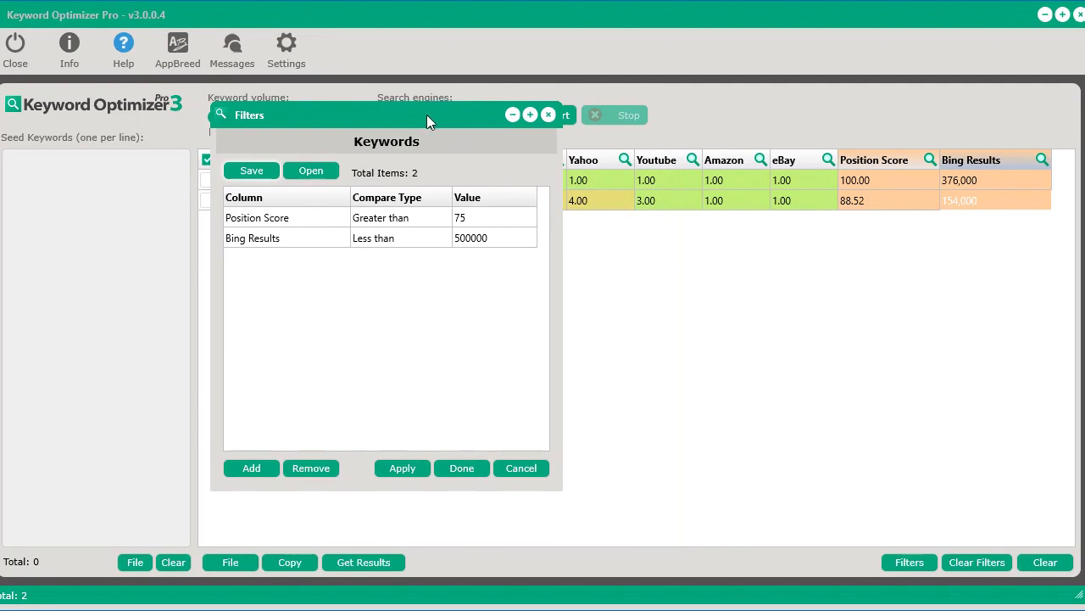
{"action": "left_click", "coordinate": [985, 561]}
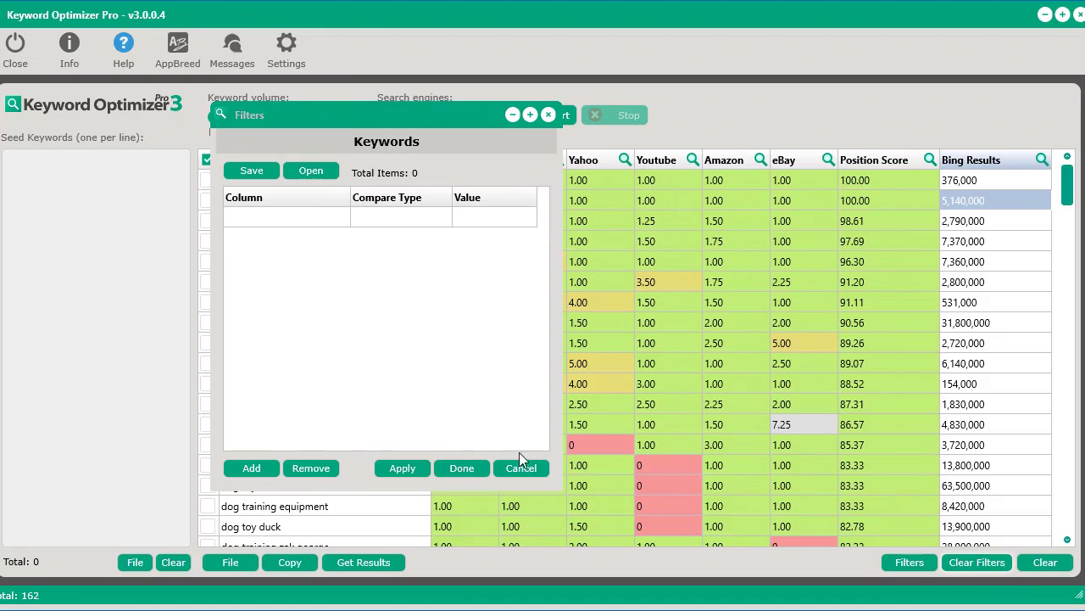
{"action": "left_click_drag", "start_coordinate": [377, 111], "coordinate": [379, 117]}
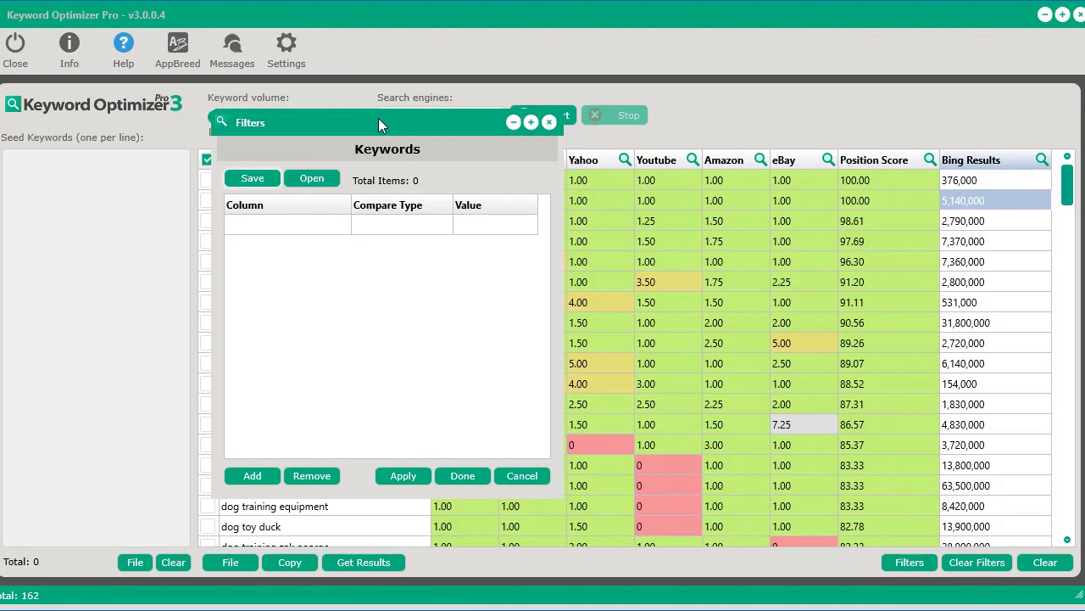
{"action": "left_click", "coordinate": [550, 123]}
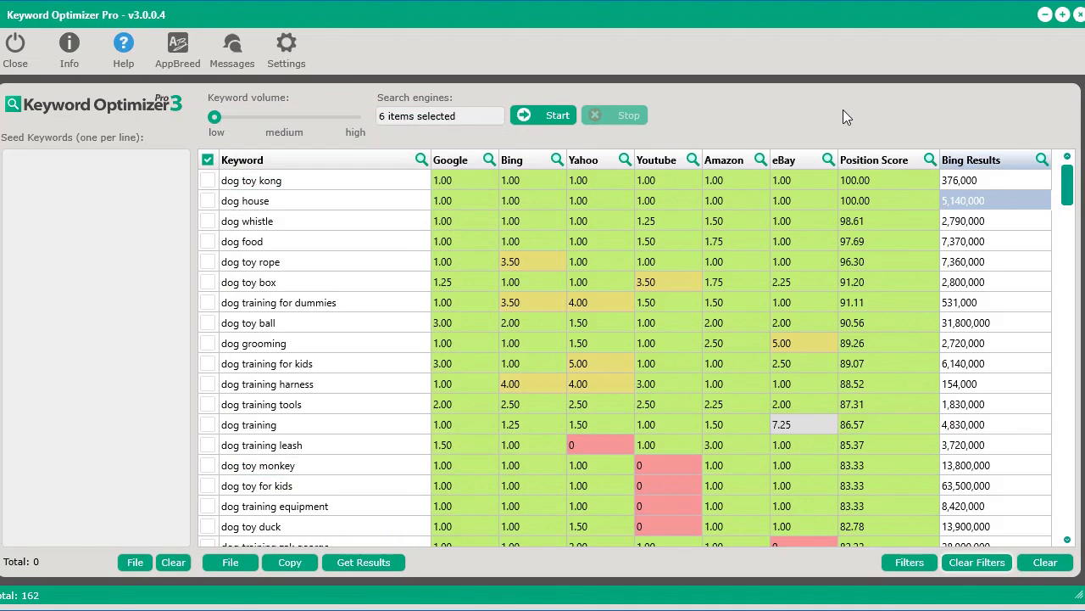
Load suggest-keywords-filters.skdf into the Filters window and apply its filters to the keywords
{"action": "left_click", "coordinate": [906, 560]}
{"action": "left_click", "coordinate": [322, 178]}
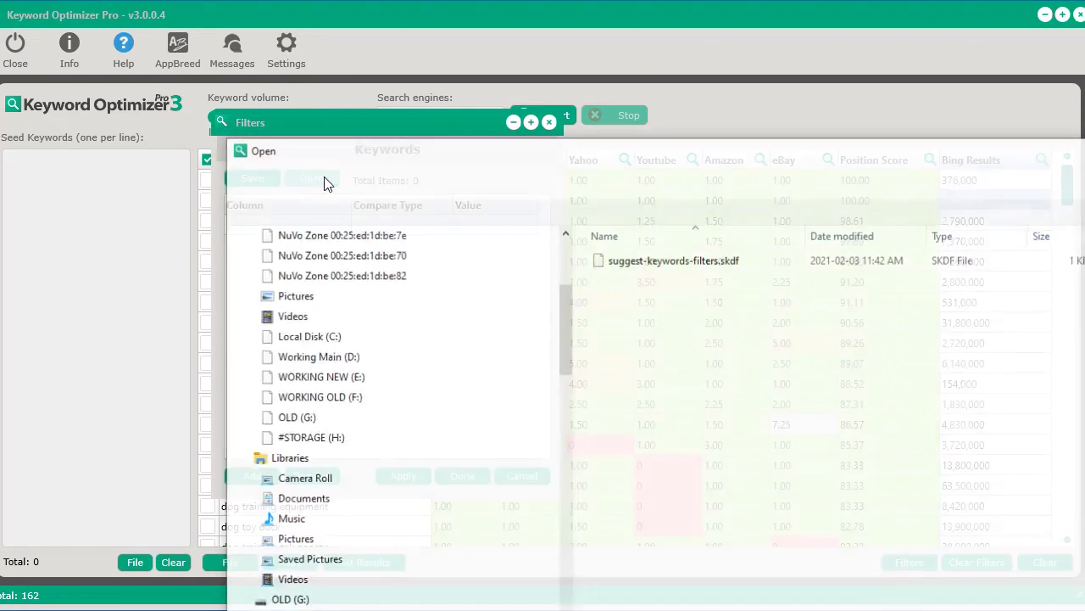
{"action": "double_click", "coordinate": [651, 261]}
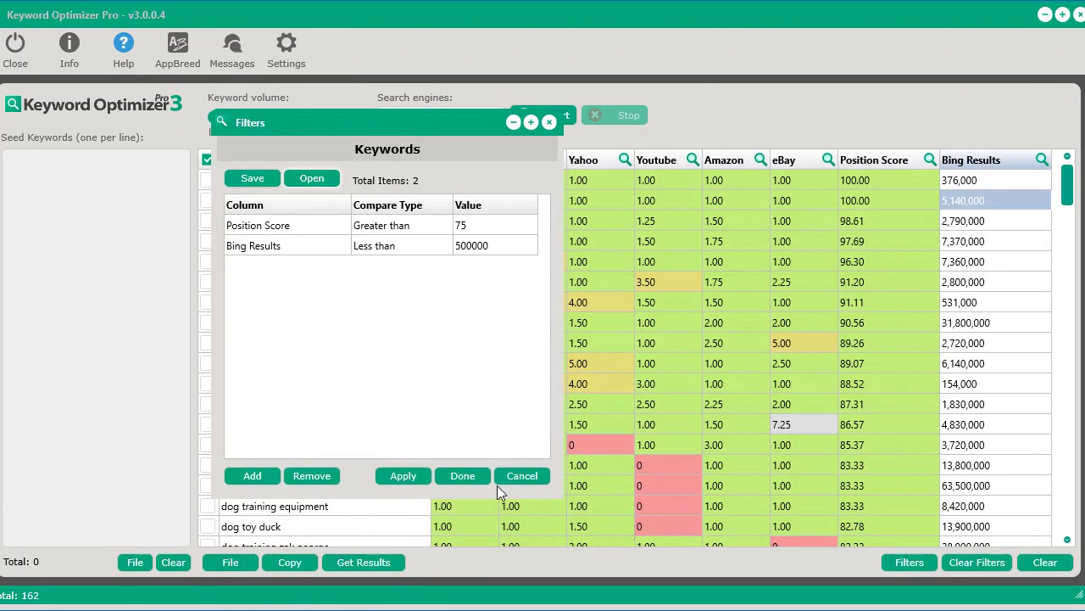
{"action": "left_click", "coordinate": [389, 476]}
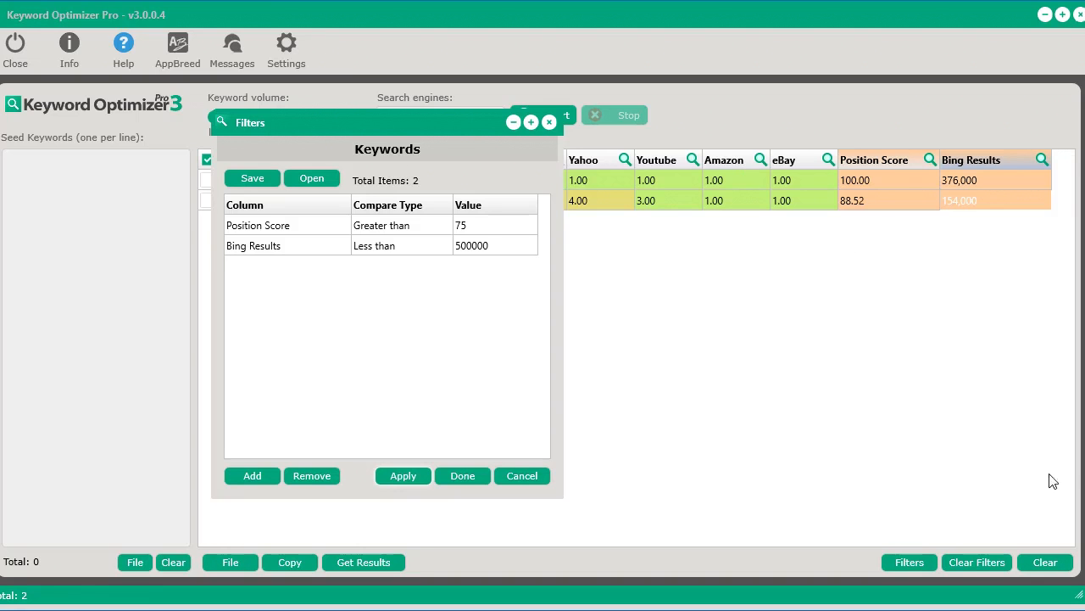
Clear all filters, close the Filters window, and load suggest-keywords-filters.skdf directly from the keyword table
{"action": "left_click", "coordinate": [967, 561]}
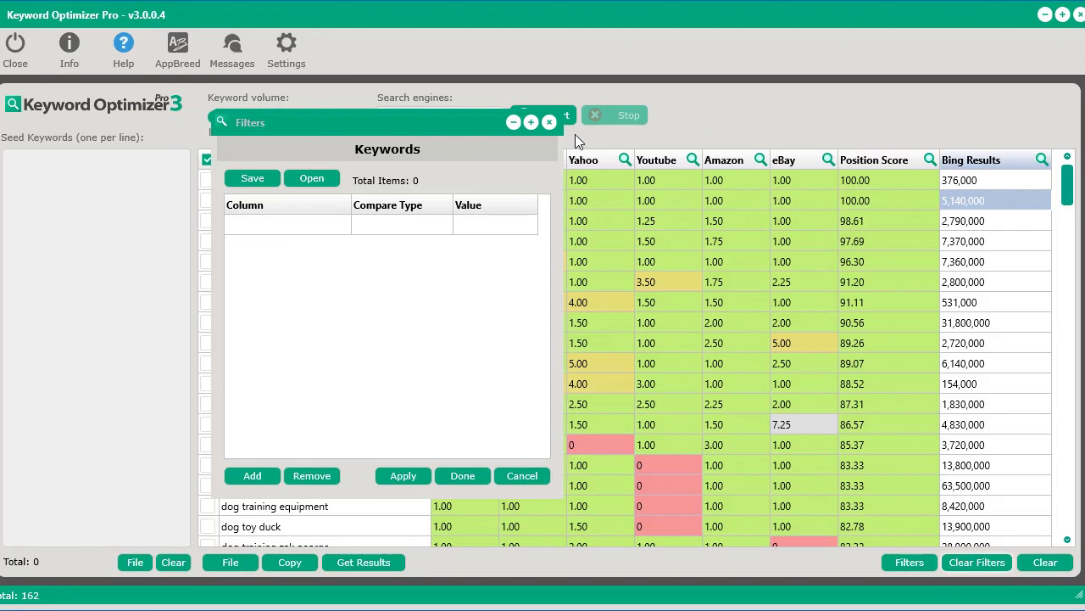
{"action": "left_click", "coordinate": [549, 122]}
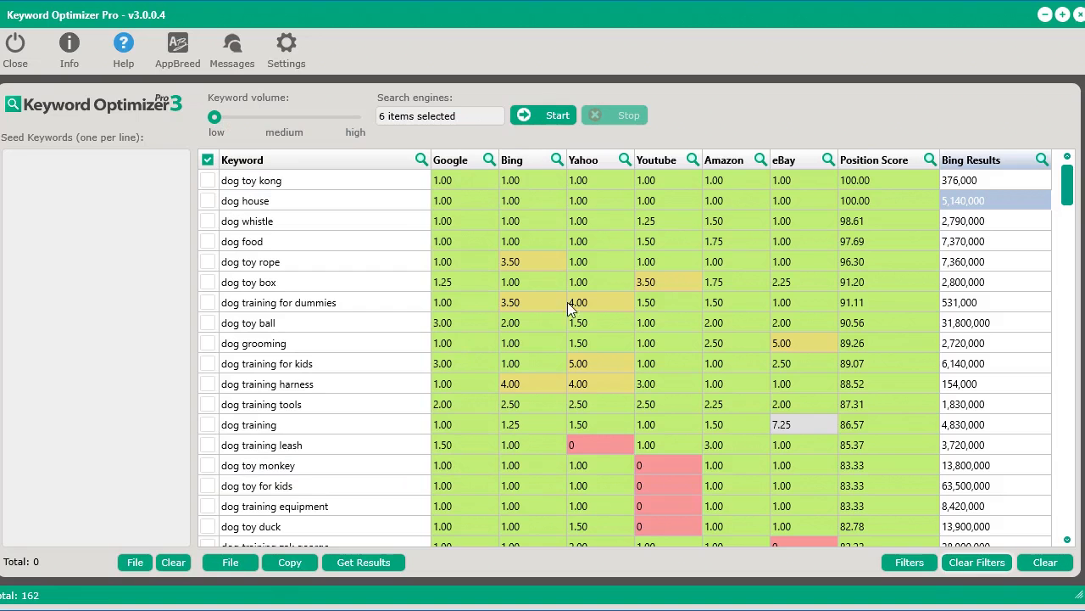
{"action": "right_click", "coordinate": [504, 234]}
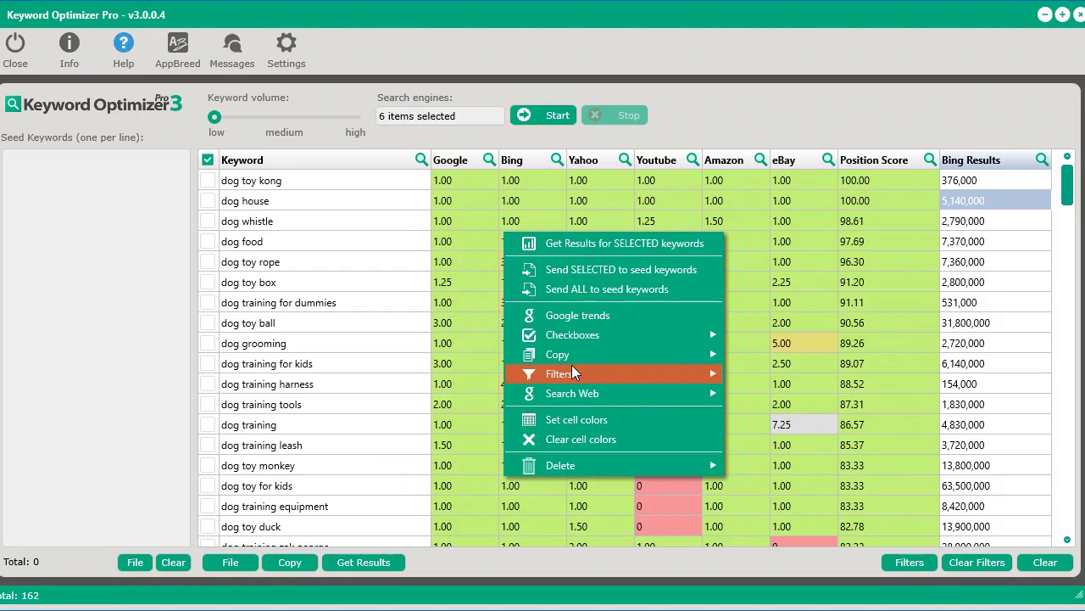
{"action": "mouse_move", "coordinate": [574, 373]}
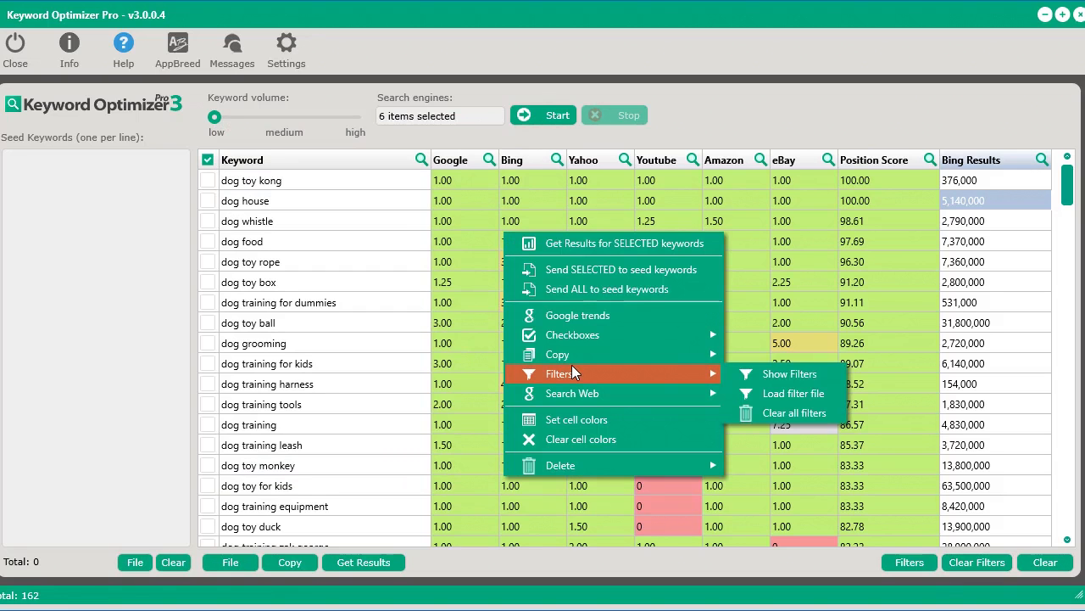
{"action": "left_click", "coordinate": [792, 394]}
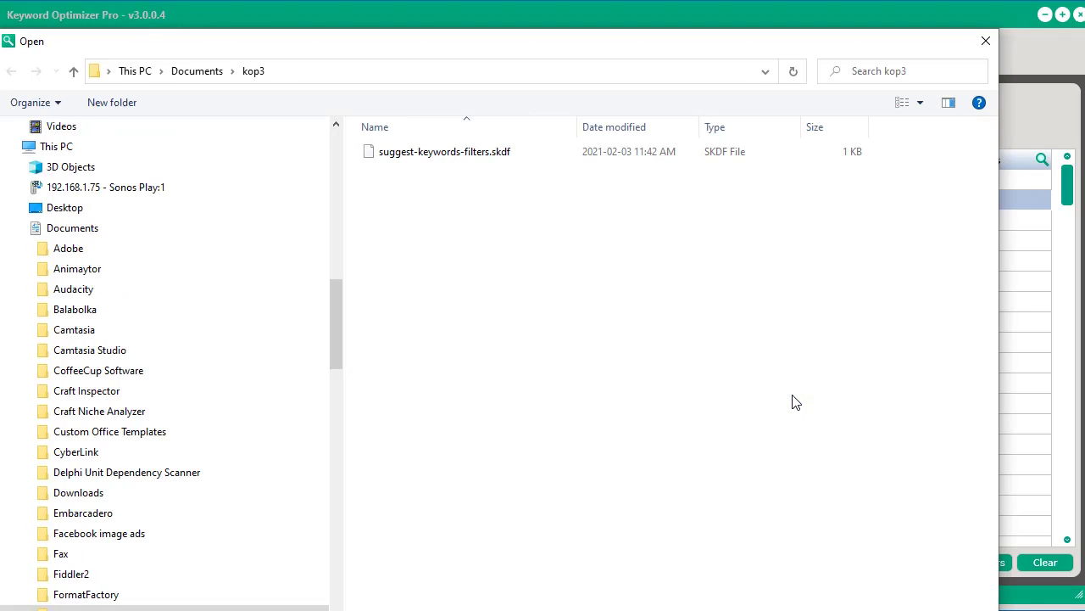
{"action": "double_click", "coordinate": [449, 152]}
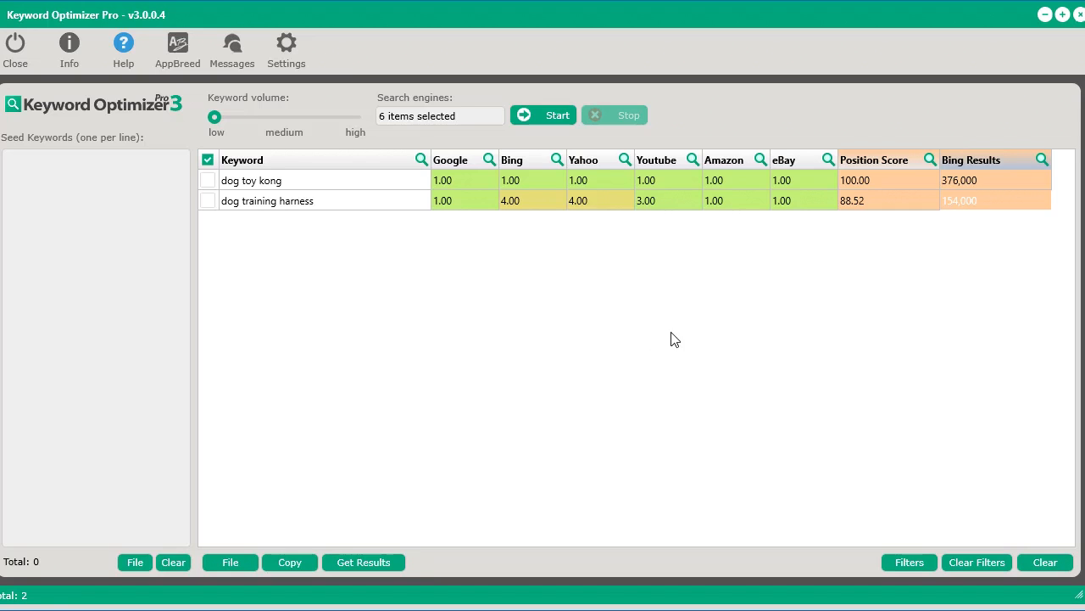
Clear all active filters and search the Keyword column for "kids", moving the search box off the matching rows
{"action": "left_click", "coordinate": [1001, 563]}
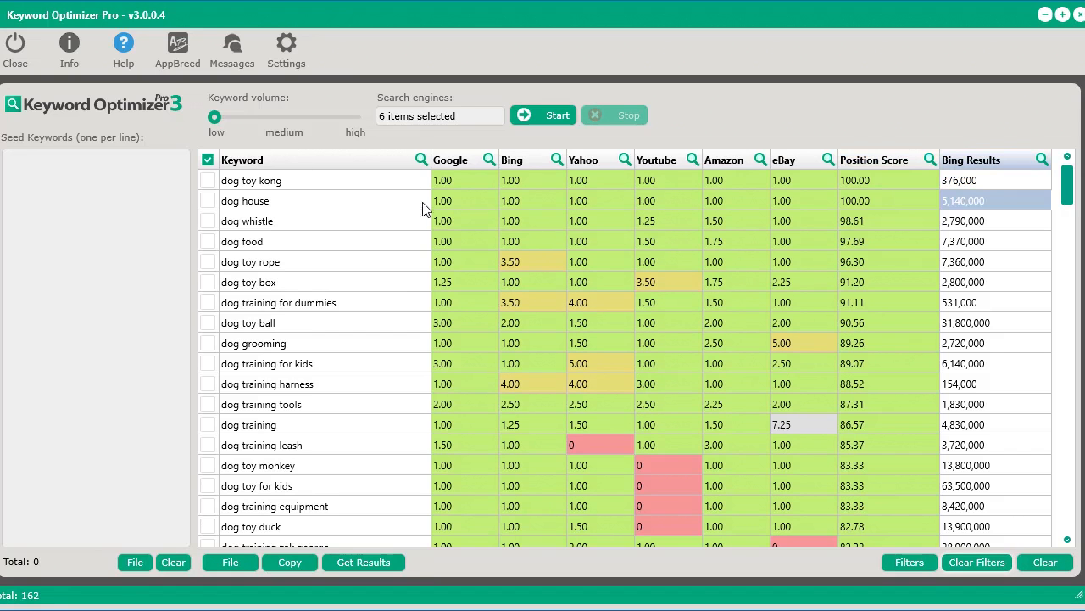
{"action": "left_click", "coordinate": [421, 161]}
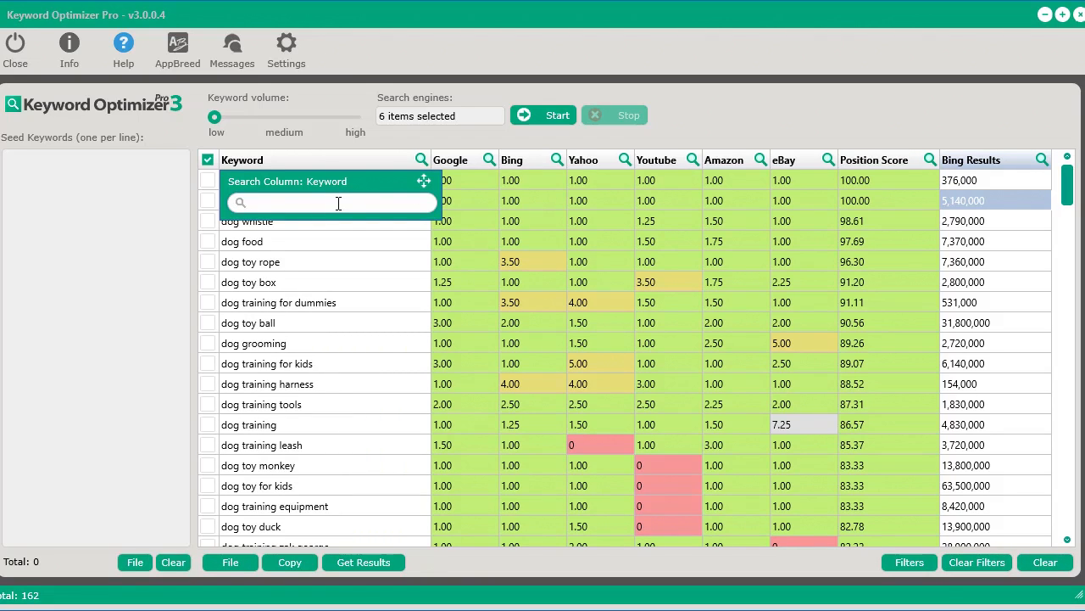
{"action": "type", "text": "kids"}
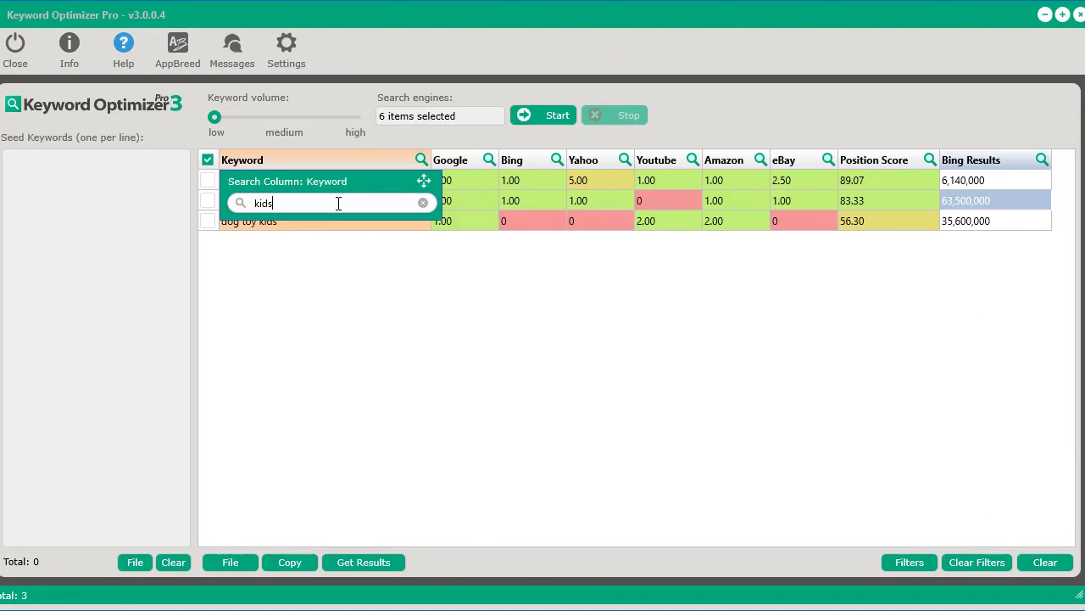
{"action": "left_click_drag", "start_coordinate": [423, 181], "coordinate": [721, 235]}
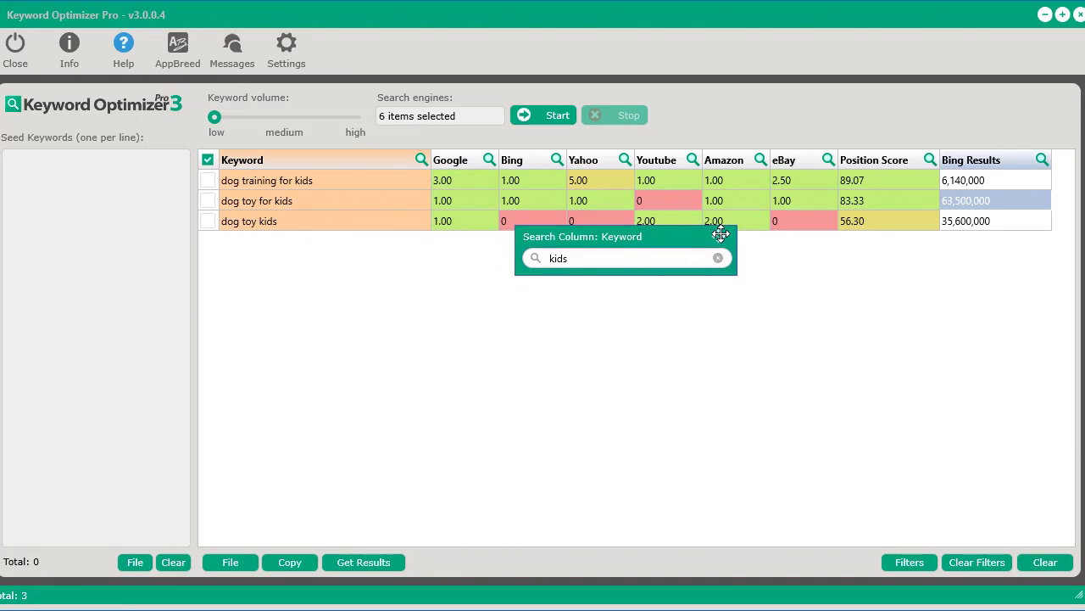
Replace the Keyword column search text with "training"
{"action": "key", "text": "BackSpace"}
{"action": "key", "text": "BackSpace"}
{"action": "key", "text": "BackSpace"}
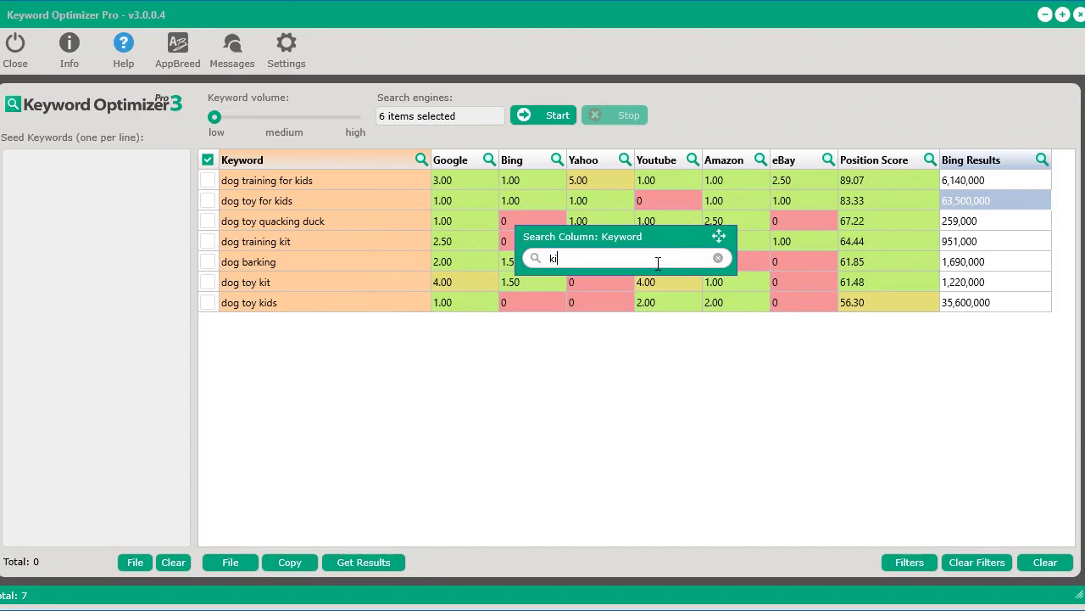
{"action": "key", "text": "BackSpace"}
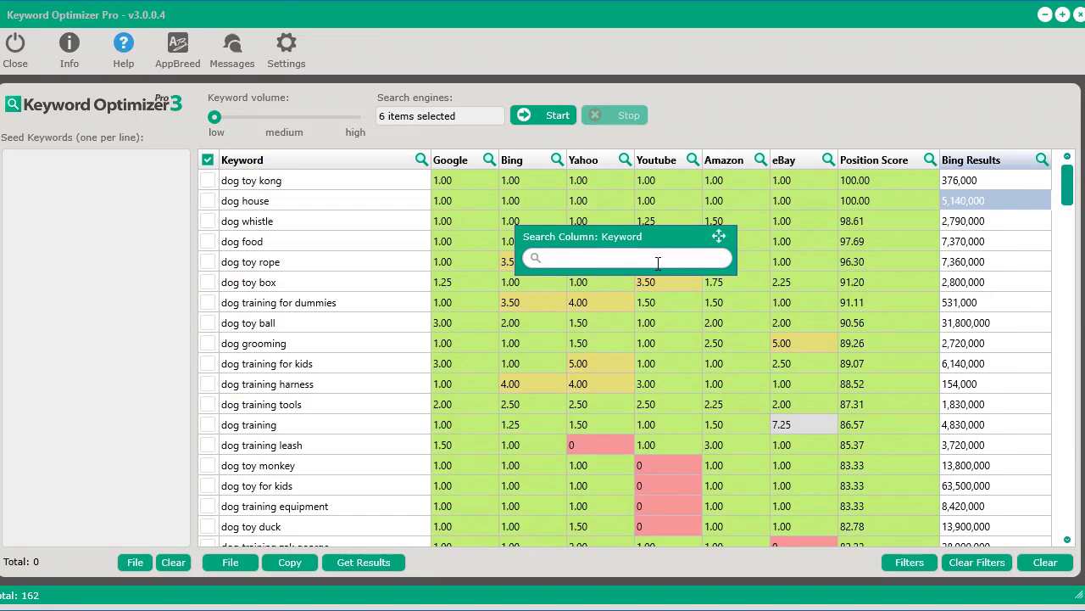
{"action": "type", "text": "training"}
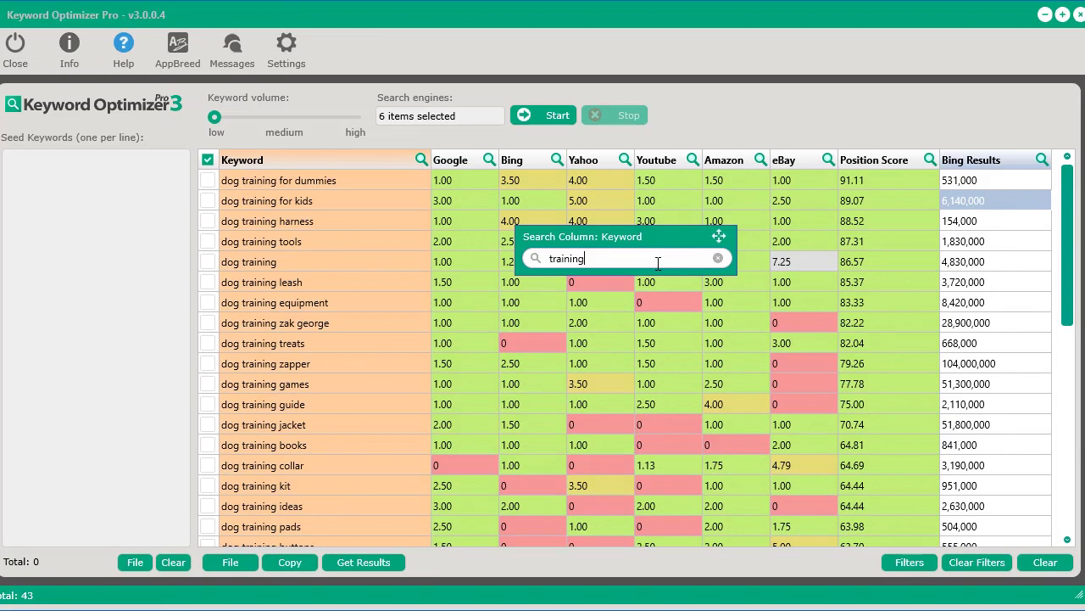
Change the Keyword column search to "leash"
{"action": "key", "text": "BackSpace"}
{"action": "key", "text": "BackSpace"}
{"action": "key", "text": "BackSpace"}
{"action": "key", "text": "BackSpace"}
{"action": "key", "text": "BackSpace"}
{"action": "key", "text": "BackSpace"}
{"action": "key", "text": "BackSpace"}
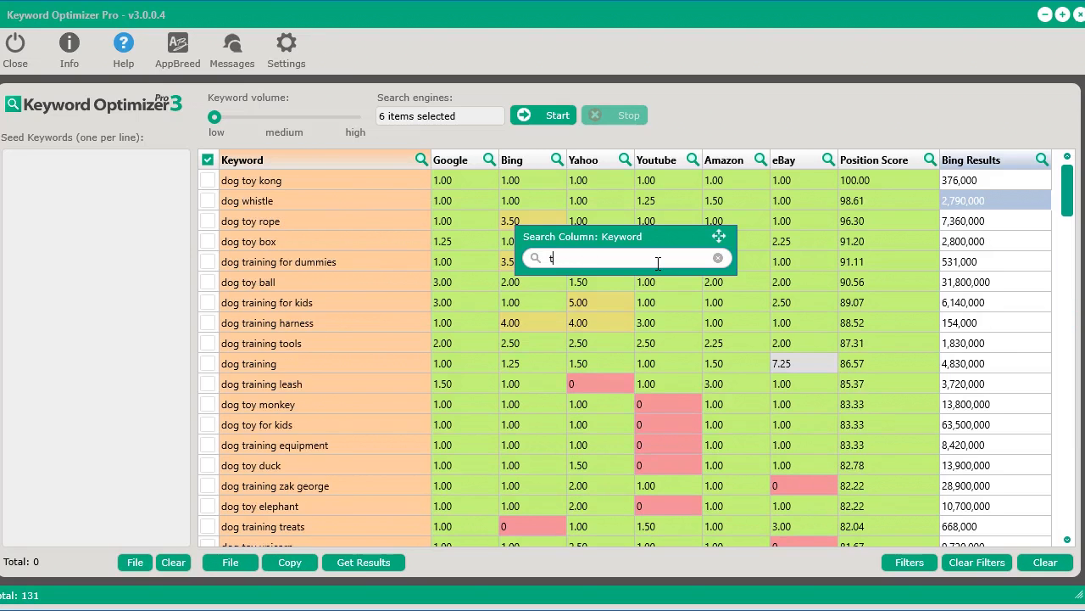
{"action": "type", "text": "leash"}
{"action": "key", "text": "BackSpace"}
{"action": "key", "text": "BackSpace"}
{"action": "key", "text": "BackSpace"}
{"action": "key", "text": "BackSpace"}
{"action": "key", "text": "BackSpace"}
{"action": "type", "text": "leash"}
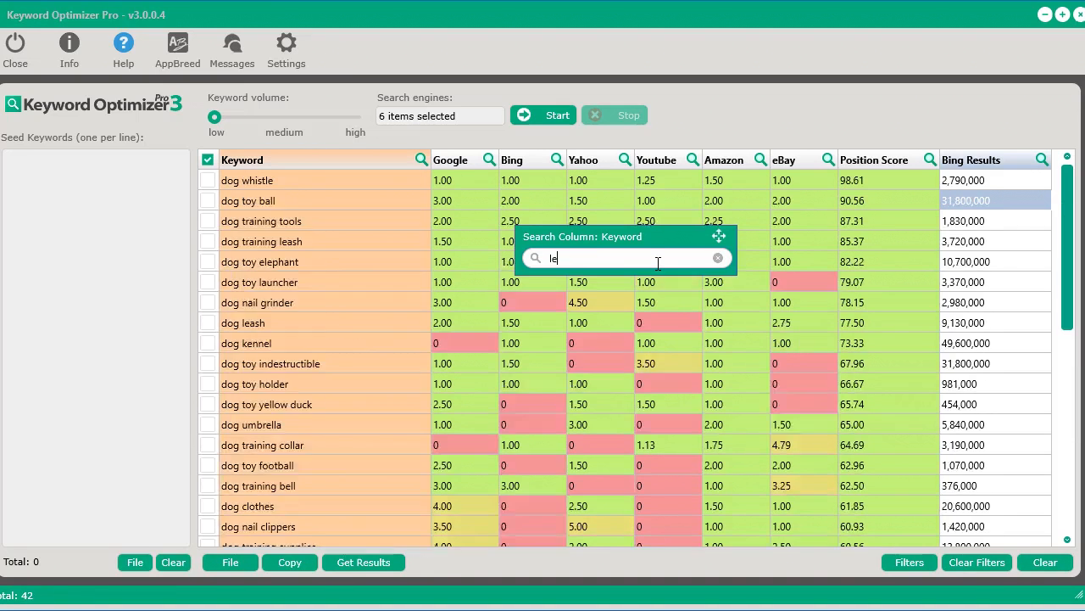
Open the Filters window to view the active column search as a filter, placing it clear of the Keyword column
{"action": "left_click", "coordinate": [934, 563]}
{"action": "left_click_drag", "start_coordinate": [457, 125], "coordinate": [944, 135]}
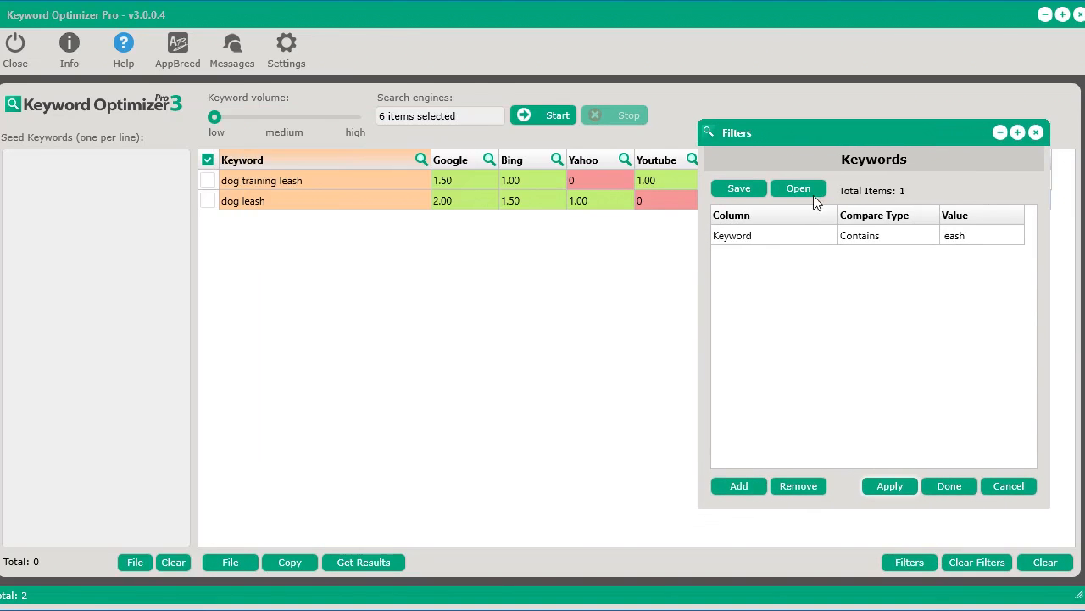
Set the Keyword column search to "kids" with the Filters window open, and close both the search box and the window
{"action": "left_click", "coordinate": [421, 159]}
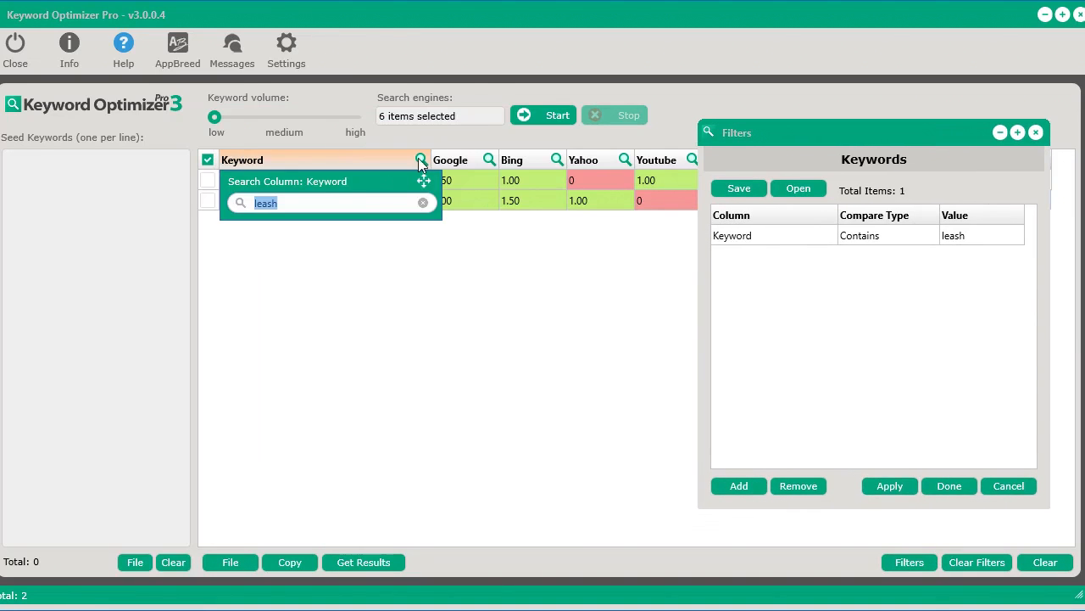
{"action": "key", "text": "BackSpace"}
{"action": "key", "text": "BackSpace"}
{"action": "key", "text": "BackSpace"}
{"action": "key", "text": "BackSpace"}
{"action": "key", "text": "BackSpace"}
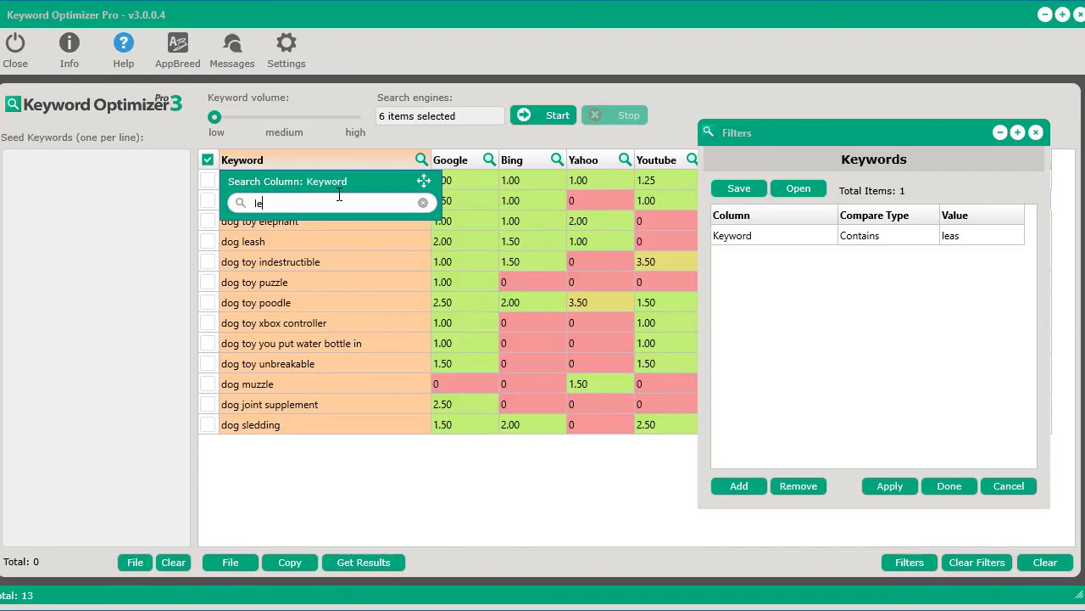
{"action": "type", "text": "kids"}
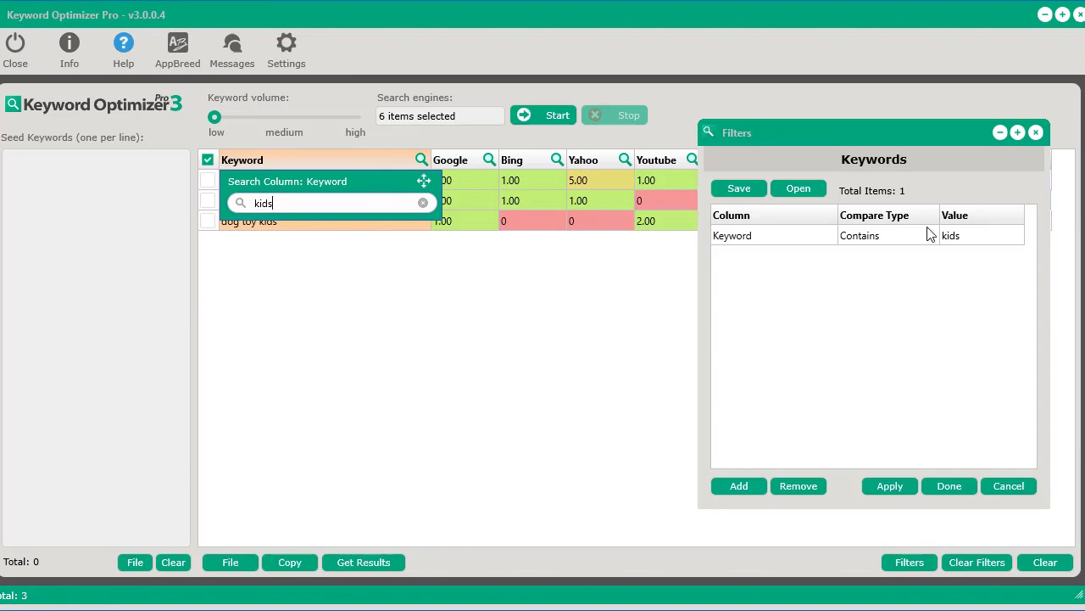
{"action": "left_click", "coordinate": [555, 232]}
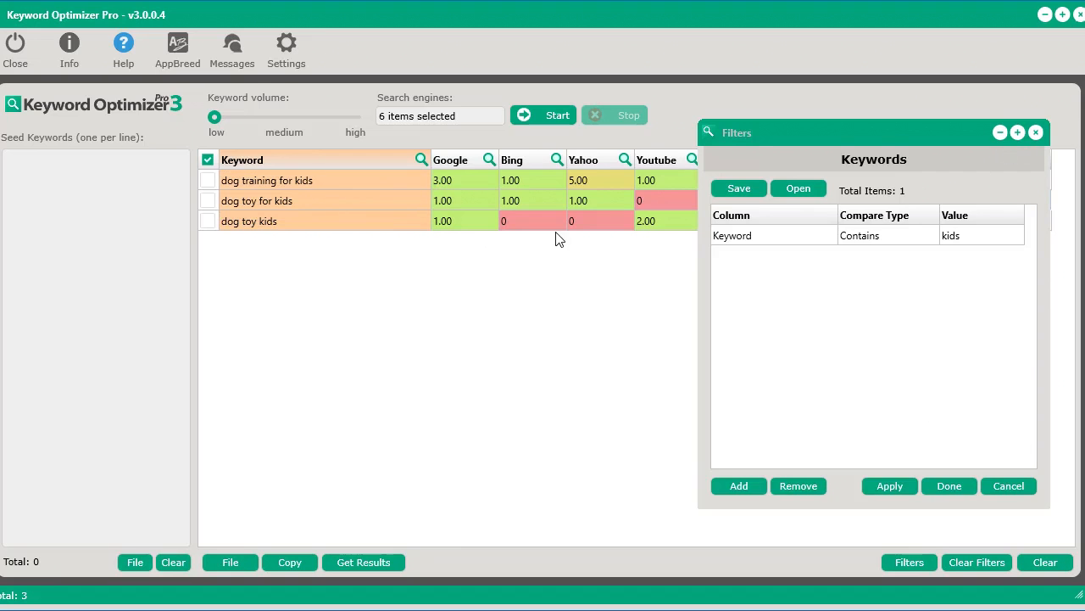
{"action": "left_click", "coordinate": [1036, 133]}
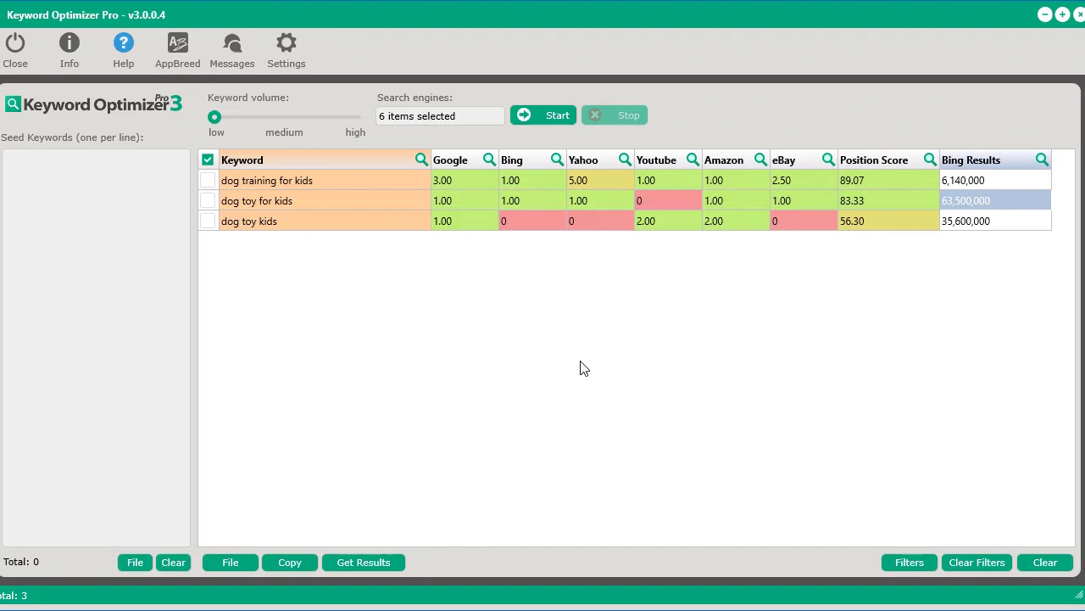